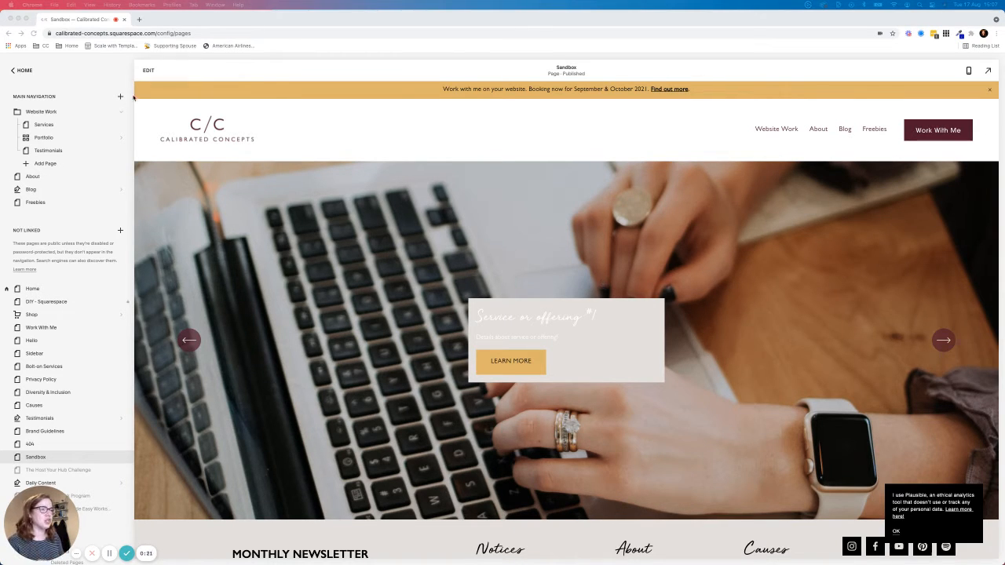
Start editing the Sandbox page and browse the Headlines layouts for a new section below the banner slideshow.
{"action": "left_click", "coordinate": [149, 71]}
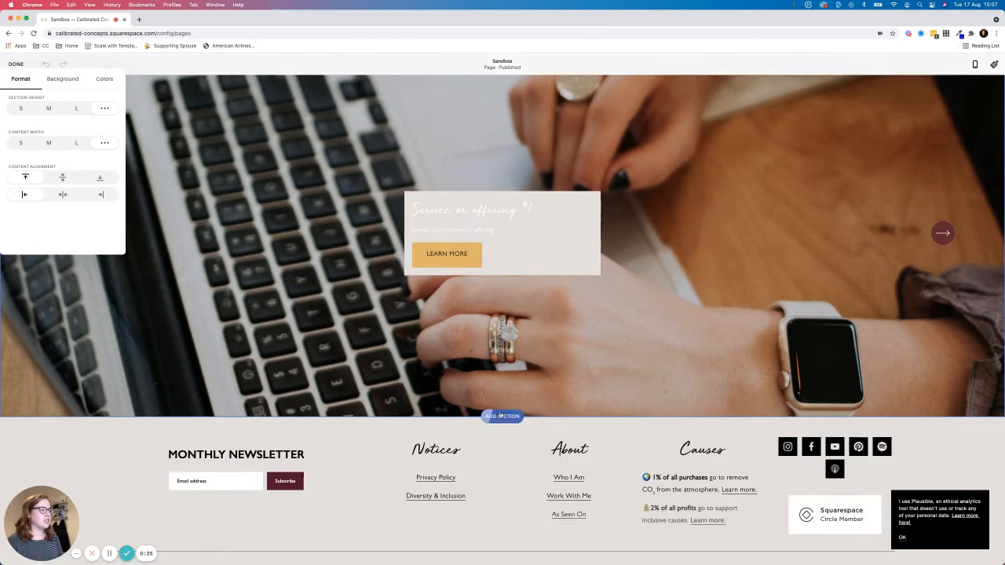
{"action": "left_click", "coordinate": [502, 416]}
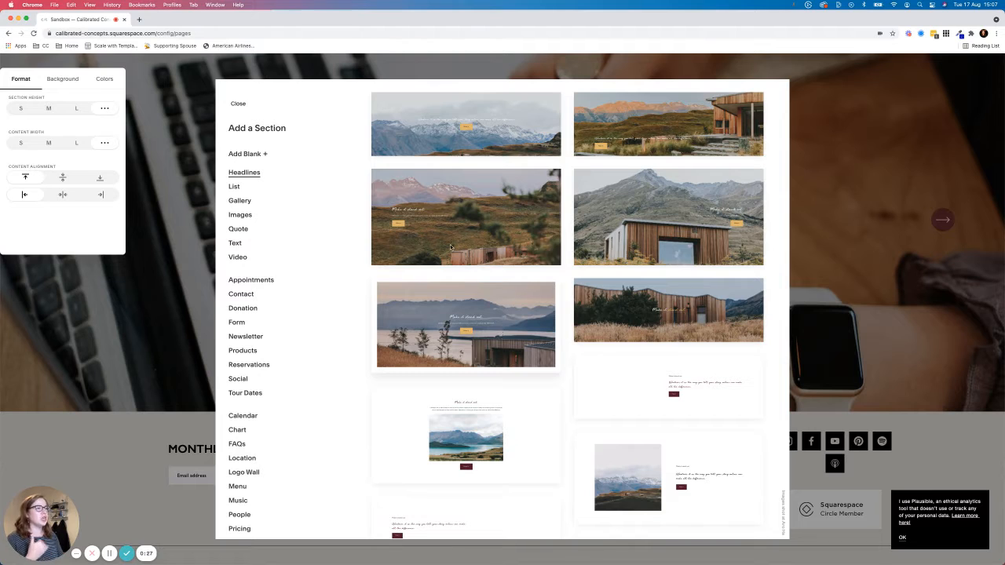
{"action": "scroll", "coordinate": [472, 249], "scroll_direction": "down", "scroll_amount": 1}
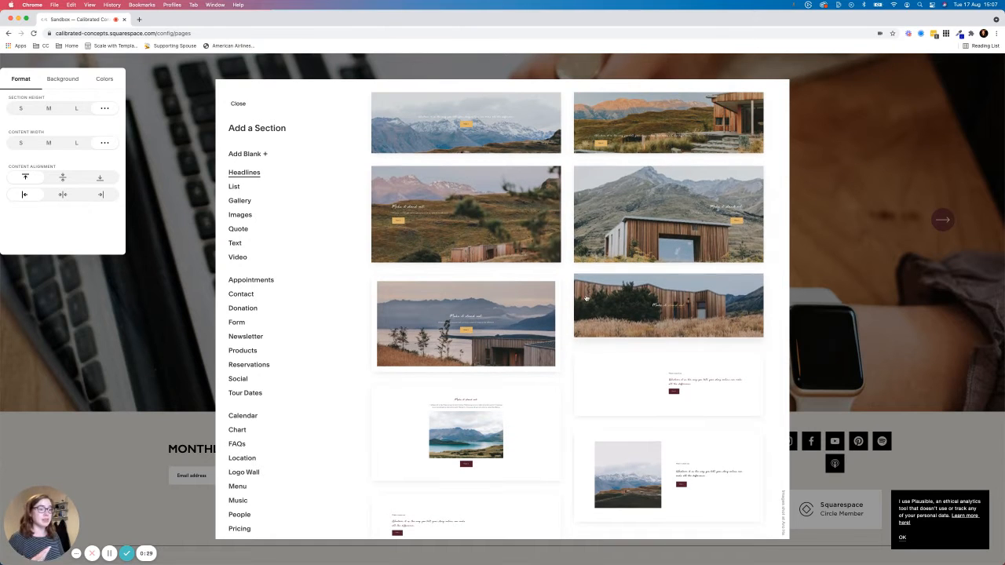
{"action": "scroll", "coordinate": [569, 294], "scroll_direction": "down", "scroll_amount": 2}
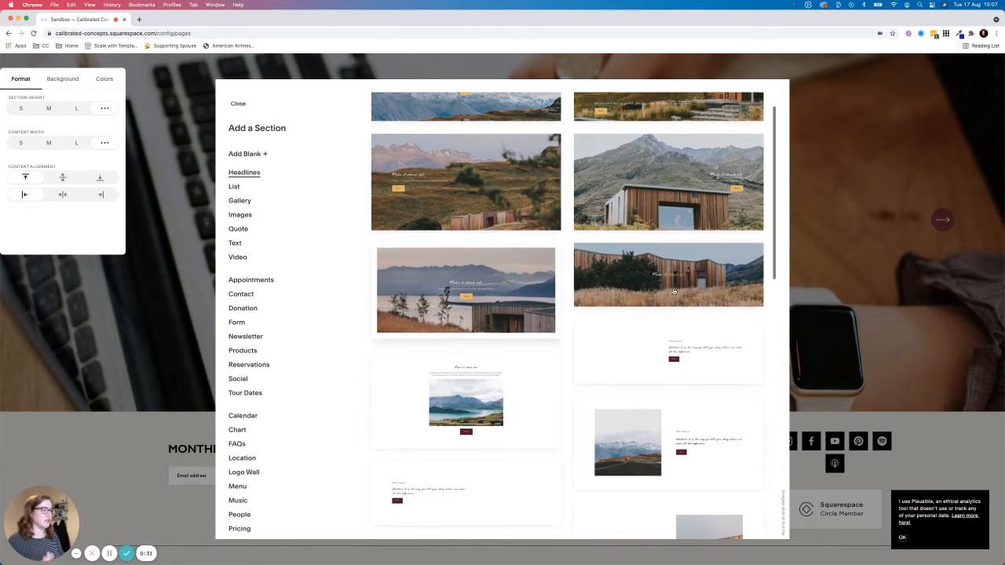
{"action": "scroll", "coordinate": [673, 291], "scroll_direction": "down", "scroll_amount": 6}
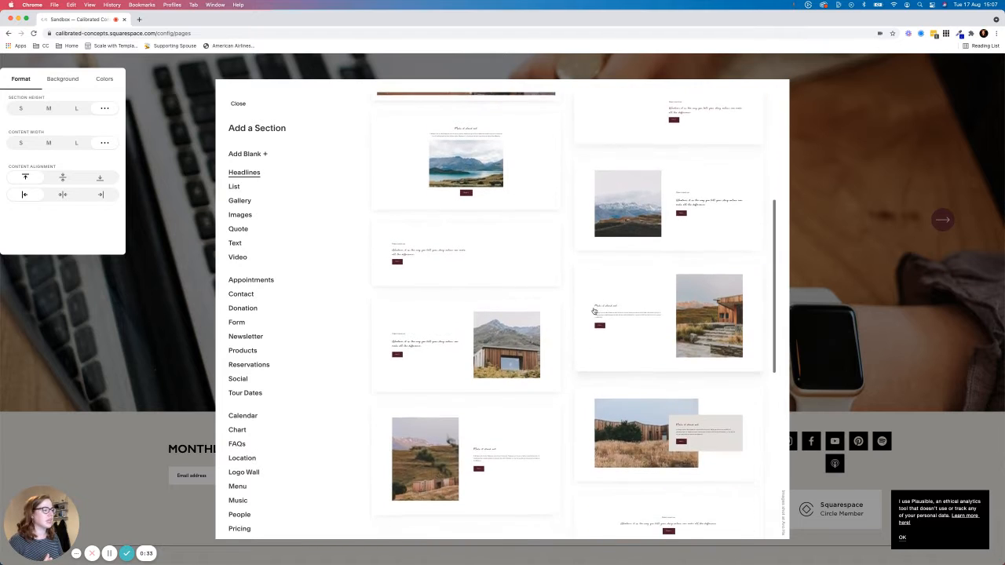
{"action": "scroll", "coordinate": [595, 311], "scroll_direction": "down", "scroll_amount": 10}
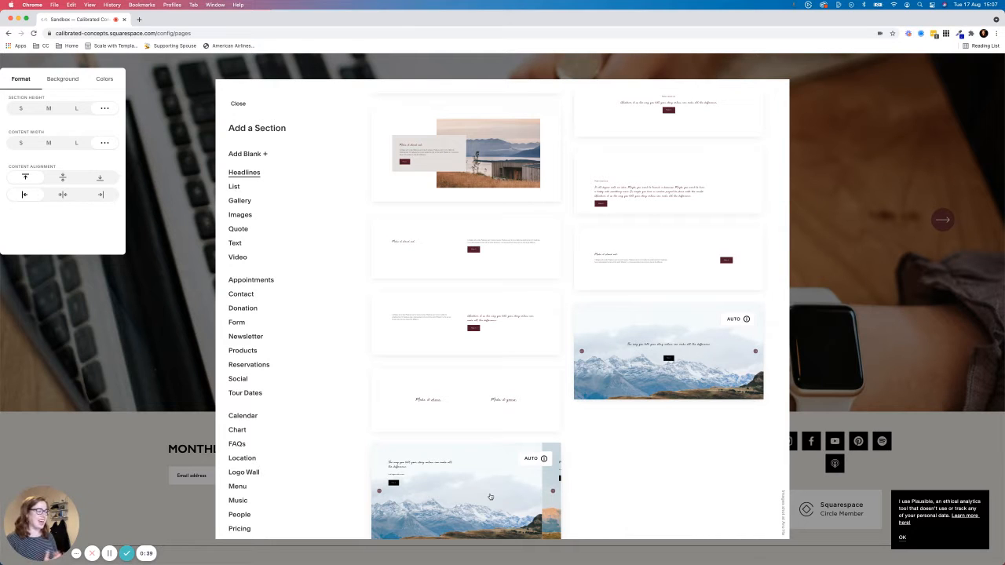
Add the List carousel layout with images of staggered heights, item titles and buttons as a new section.
{"action": "left_click", "coordinate": [234, 189]}
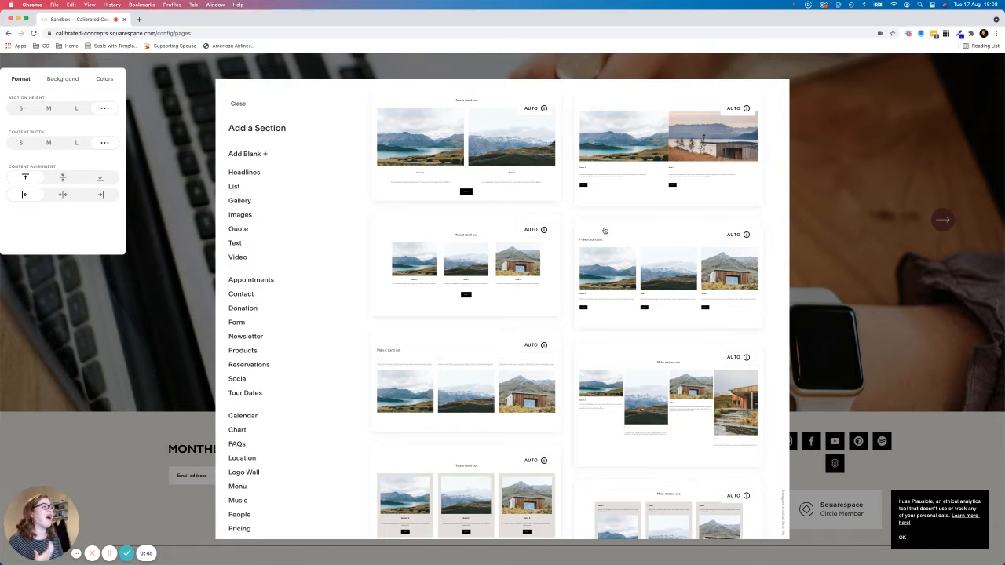
{"action": "scroll", "coordinate": [605, 231], "scroll_direction": "down", "scroll_amount": 2}
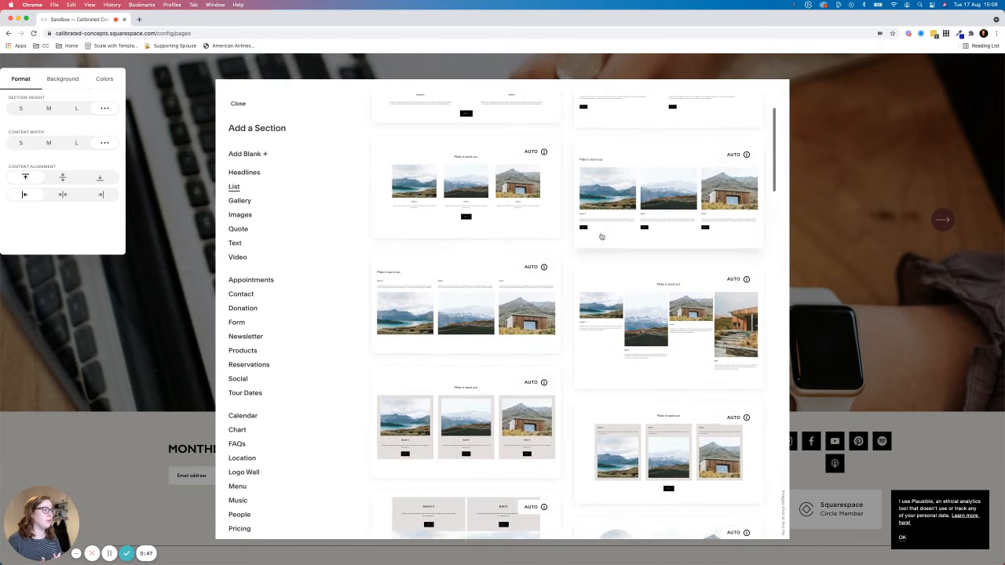
{"action": "scroll", "coordinate": [566, 272], "scroll_direction": "down", "scroll_amount": 2}
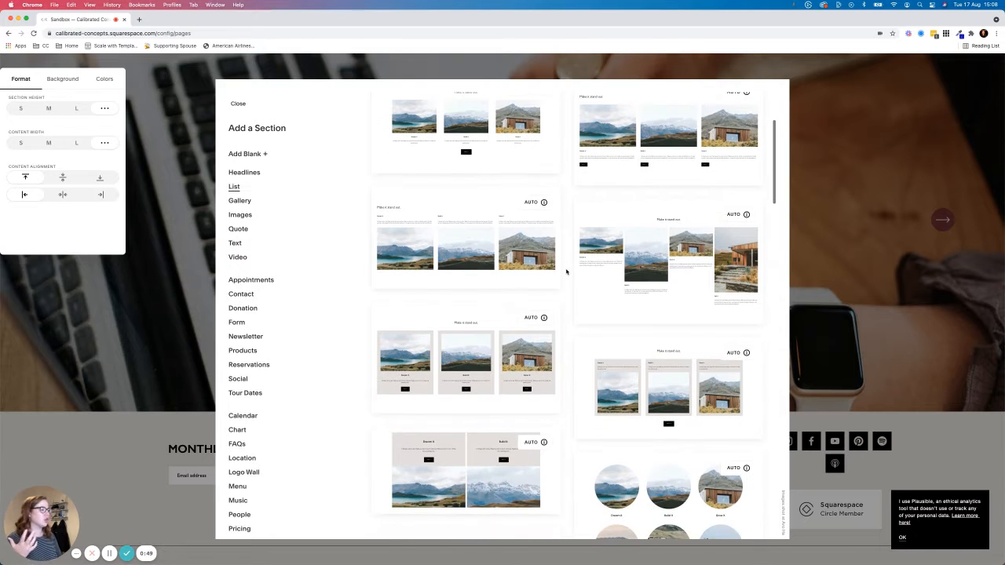
{"action": "scroll", "coordinate": [566, 272], "scroll_direction": "down", "scroll_amount": 5}
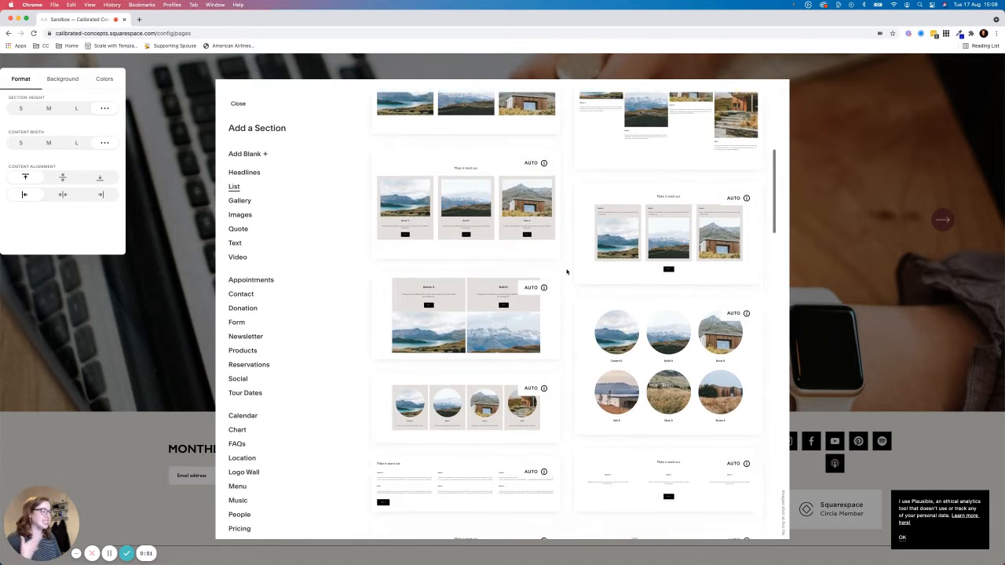
{"action": "scroll", "coordinate": [565, 271], "scroll_direction": "down", "scroll_amount": 5}
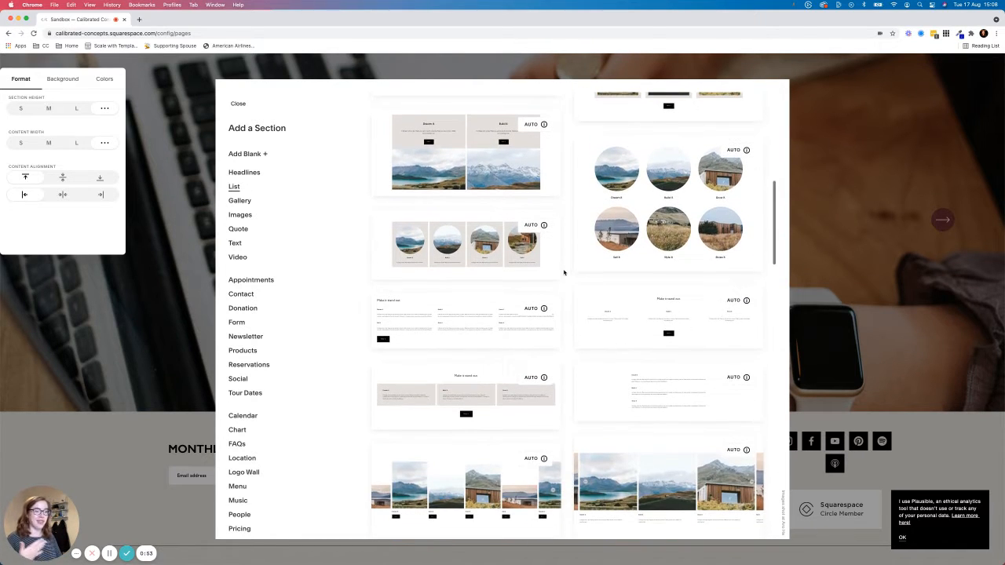
{"action": "scroll", "coordinate": [570, 287], "scroll_direction": "down", "scroll_amount": 1}
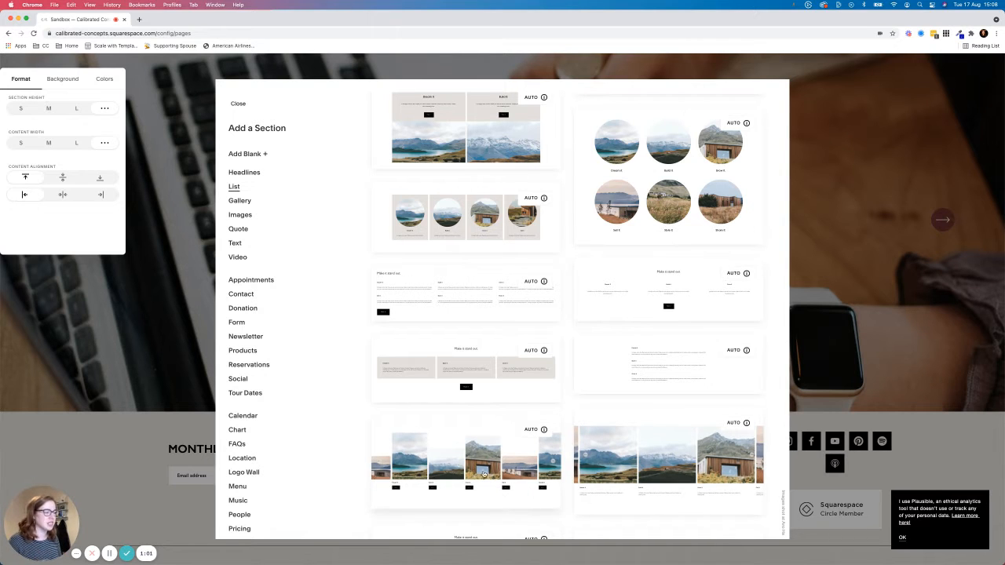
{"action": "left_click", "coordinate": [524, 465]}
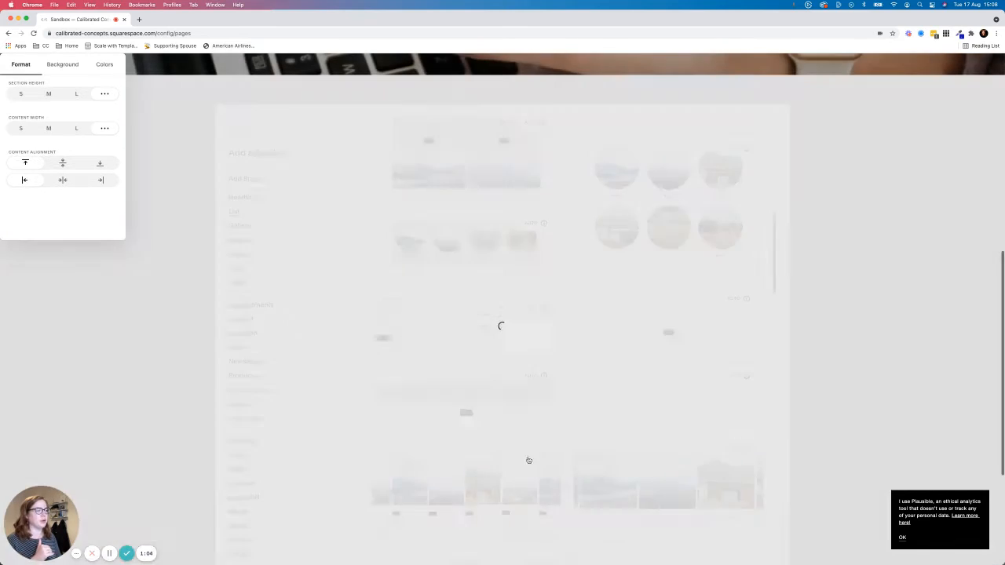
Turn on the section title in the content settings of the new carousel section.
{"action": "scroll", "coordinate": [540, 192], "scroll_direction": "down", "scroll_amount": 2}
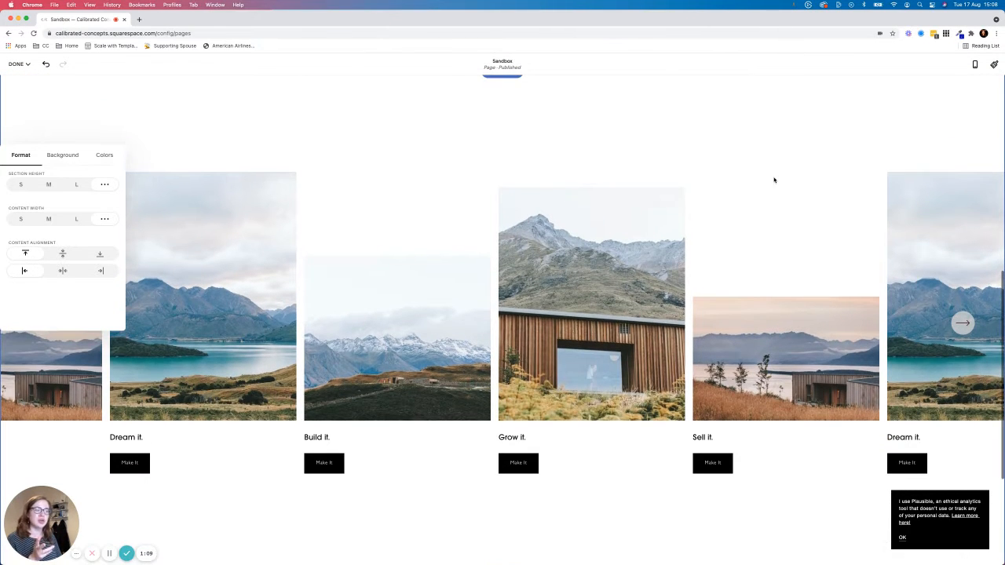
{"action": "scroll", "coordinate": [774, 179], "scroll_direction": "up", "scroll_amount": 10}
{"action": "scroll", "coordinate": [773, 180], "scroll_direction": "down", "scroll_amount": 6}
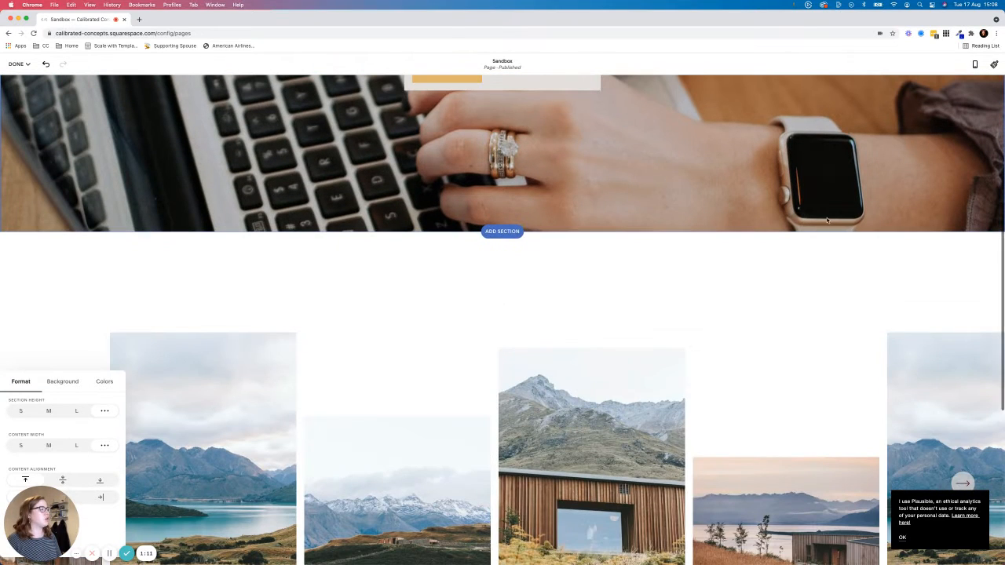
{"action": "scroll", "coordinate": [821, 235], "scroll_direction": "up", "scroll_amount": 6}
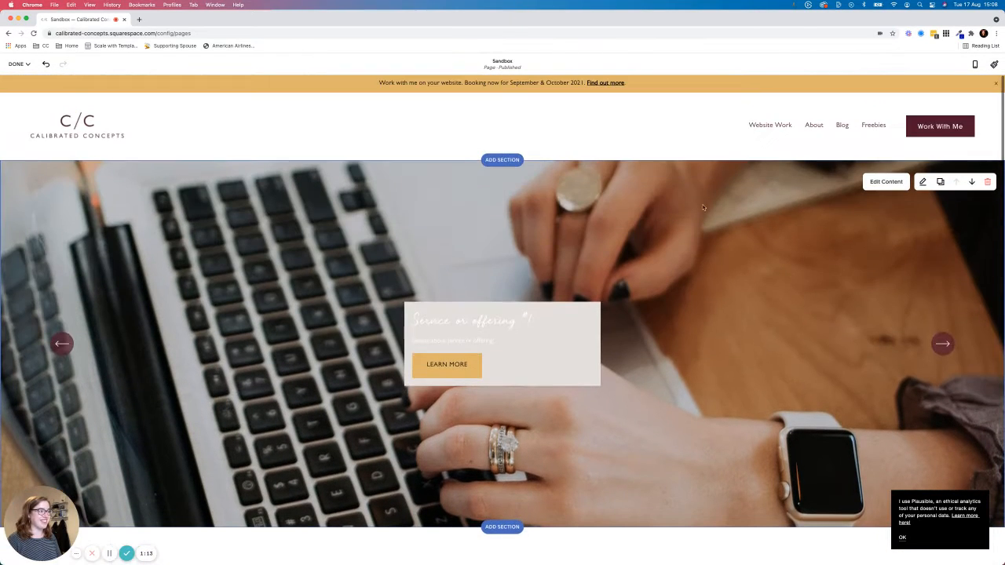
{"action": "scroll", "coordinate": [698, 362], "scroll_direction": "down", "scroll_amount": 3}
{"action": "scroll", "coordinate": [698, 366], "scroll_direction": "down", "scroll_amount": 3}
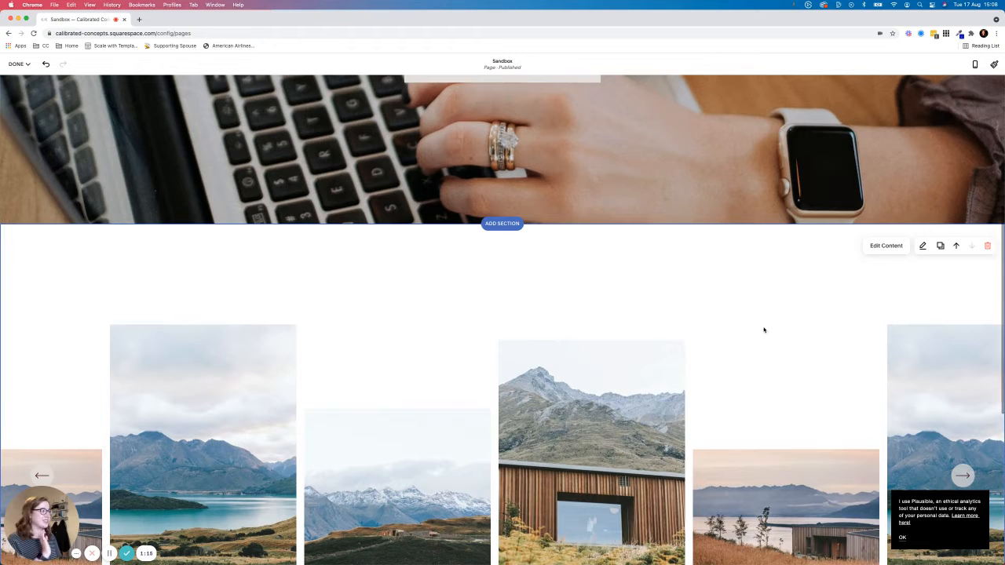
{"action": "left_click", "coordinate": [873, 249]}
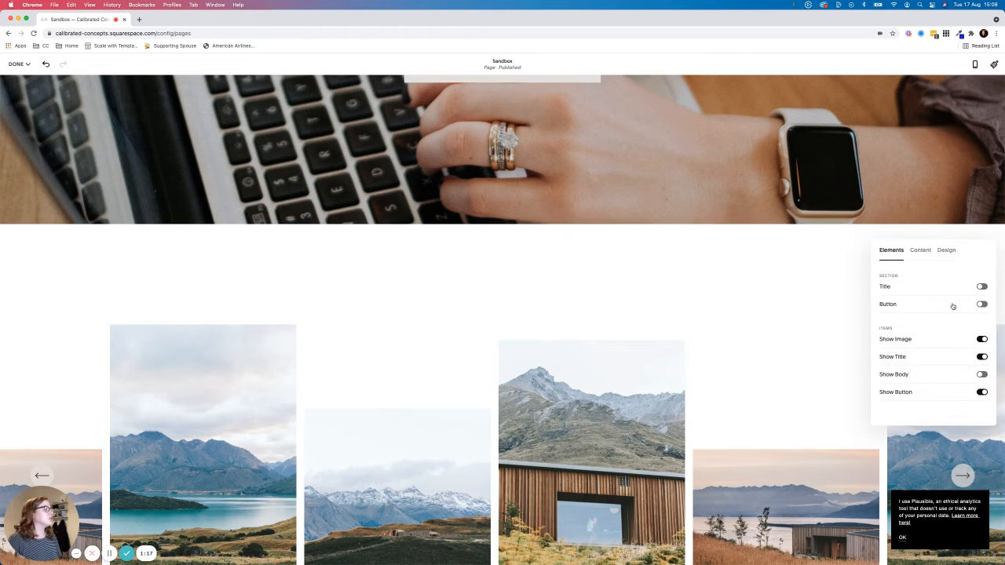
{"action": "left_click", "coordinate": [981, 288]}
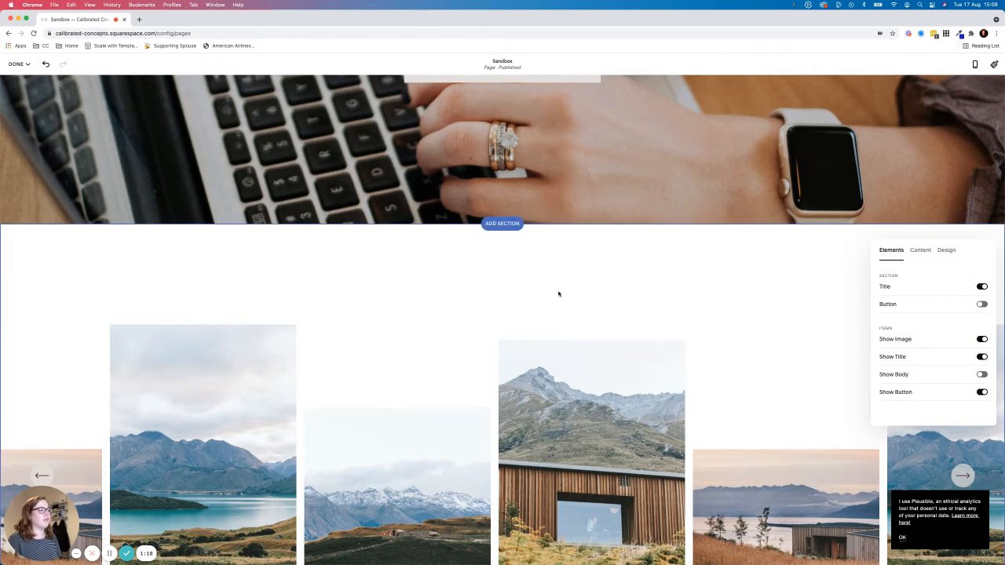
Try toggling the carousel's section button, item titles and item images, restoring each to its original setting.
{"action": "scroll", "coordinate": [836, 313], "scroll_direction": "down", "scroll_amount": 5}
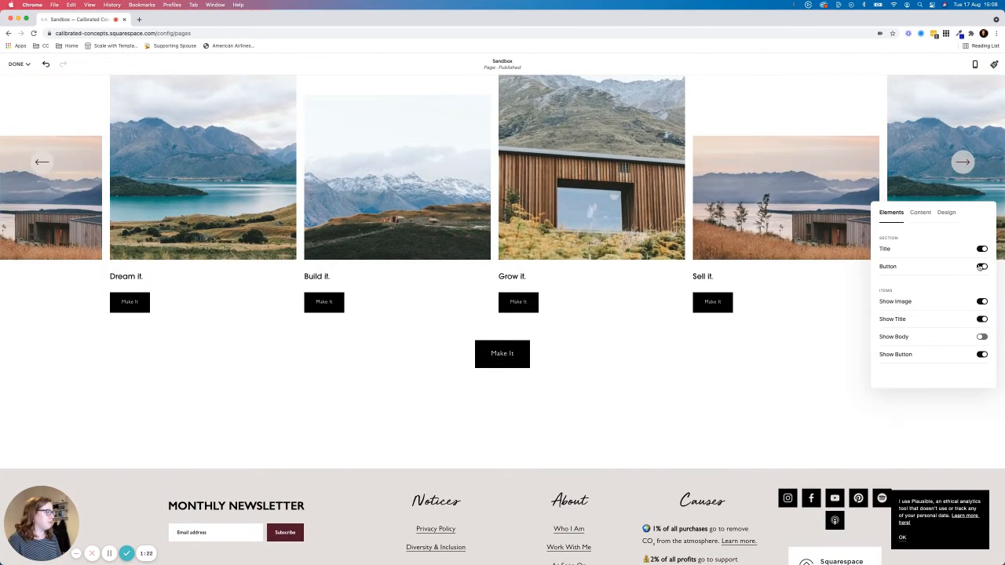
{"action": "left_click", "coordinate": [980, 267]}
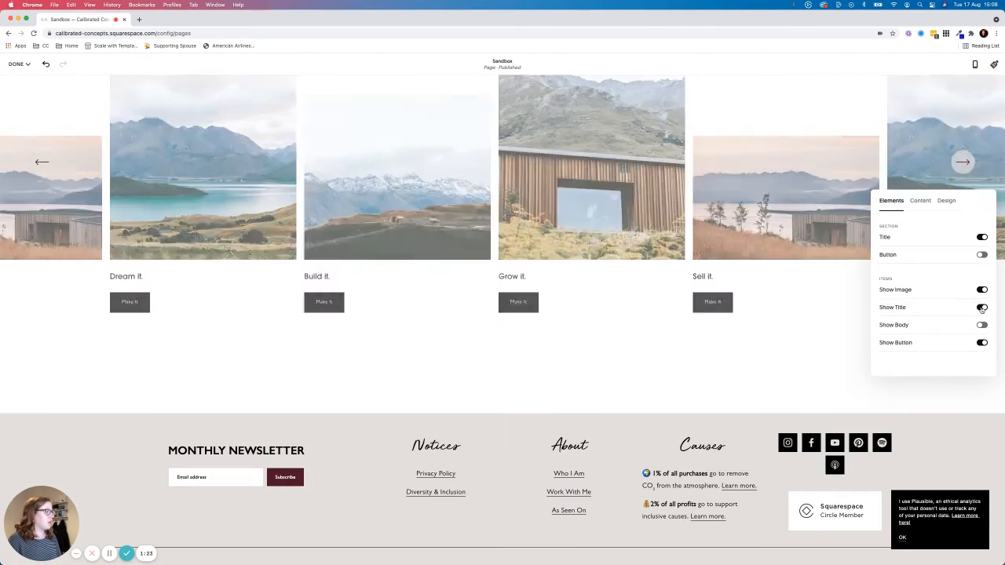
{"action": "left_click", "coordinate": [981, 308]}
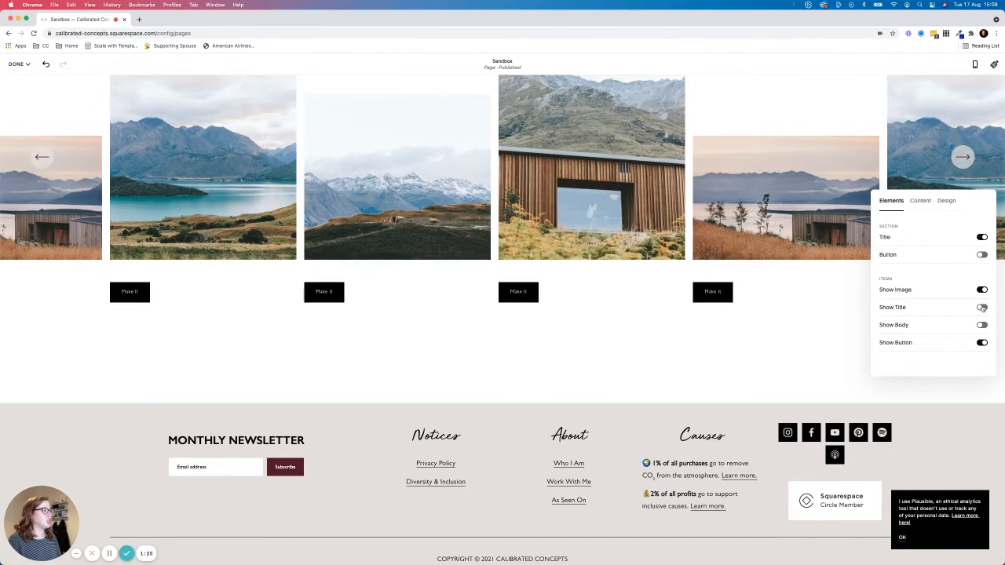
{"action": "left_click", "coordinate": [982, 308]}
{"action": "left_click", "coordinate": [982, 290]}
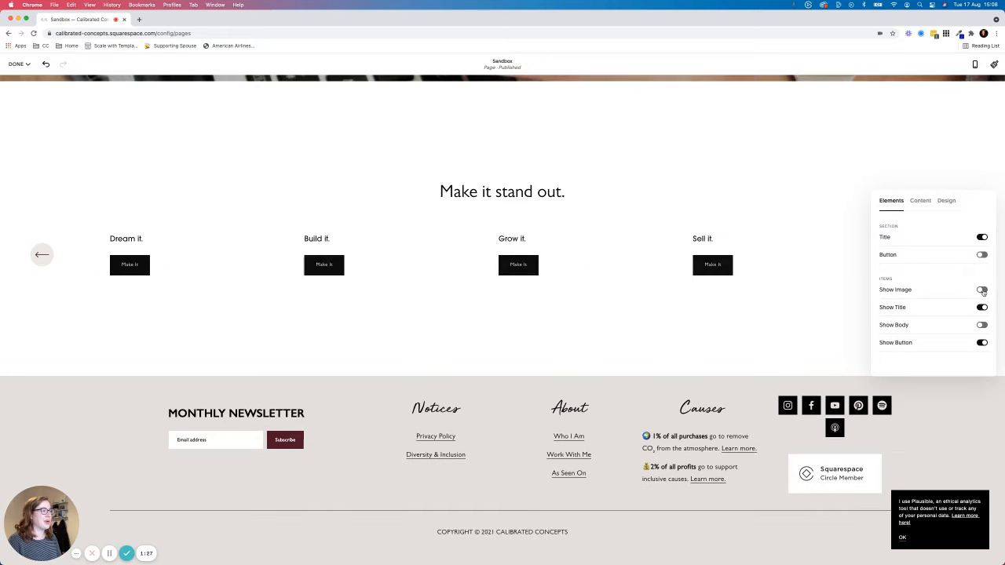
{"action": "left_click", "coordinate": [982, 291]}
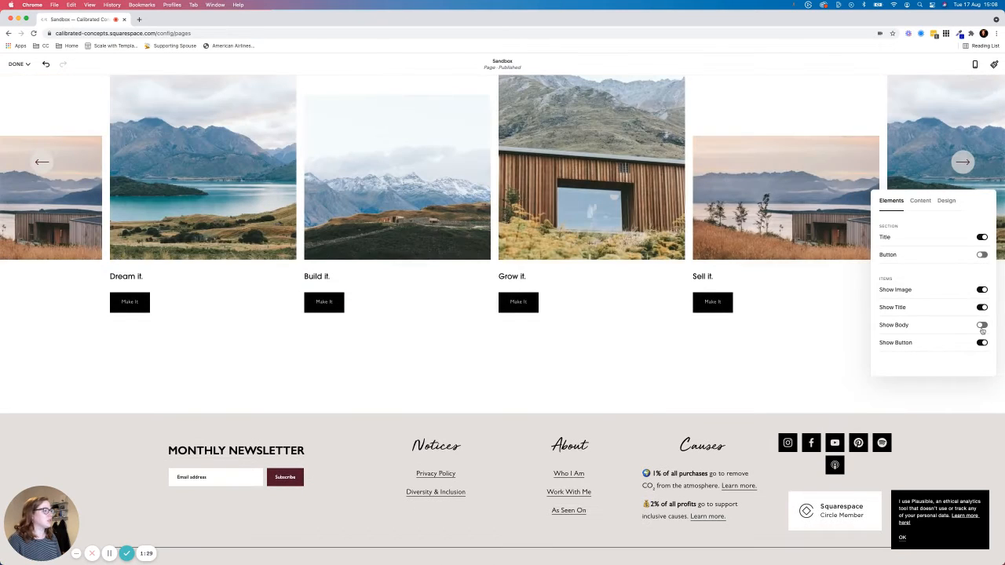
Show the body text under the carousel items, and switch the item buttons off and back on.
{"action": "left_click", "coordinate": [982, 326]}
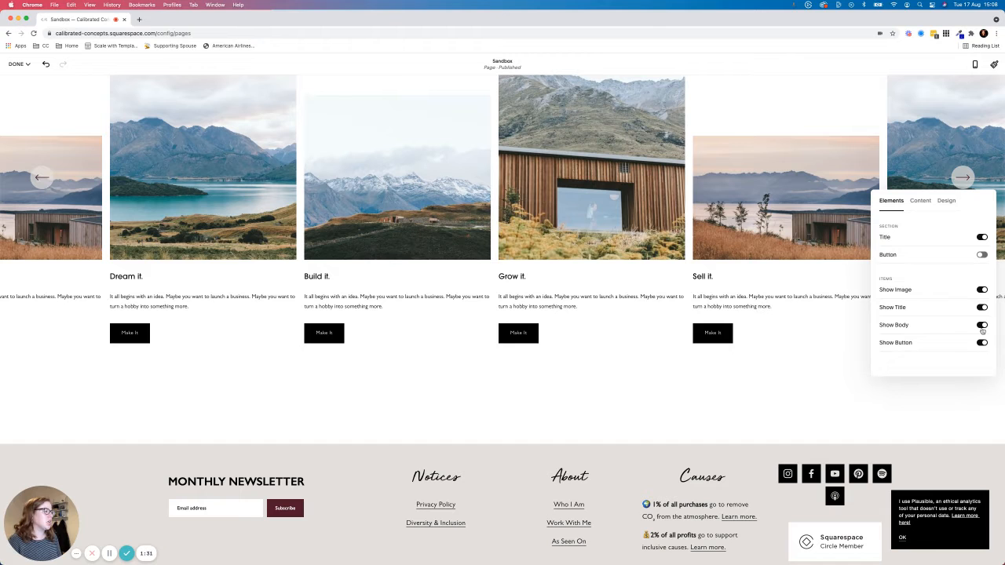
{"action": "left_click", "coordinate": [982, 343]}
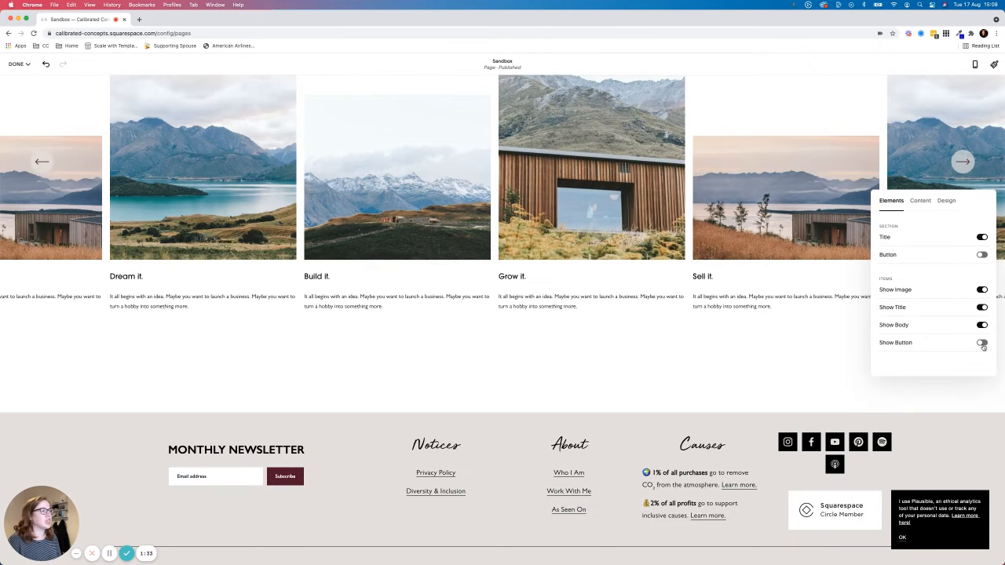
{"action": "left_click", "coordinate": [981, 343]}
Examine the editable content of the "Dream it." carousel item: image, alt text, title, description, button text and link.
{"action": "left_click", "coordinate": [920, 201]}
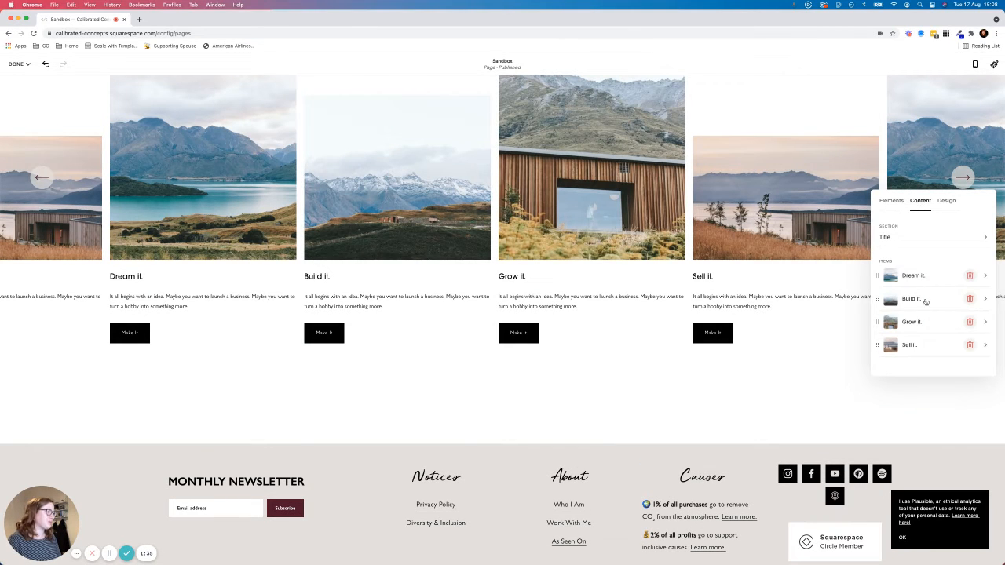
{"action": "left_click", "coordinate": [981, 268]}
{"action": "scroll", "coordinate": [964, 266], "scroll_direction": "down", "scroll_amount": 3}
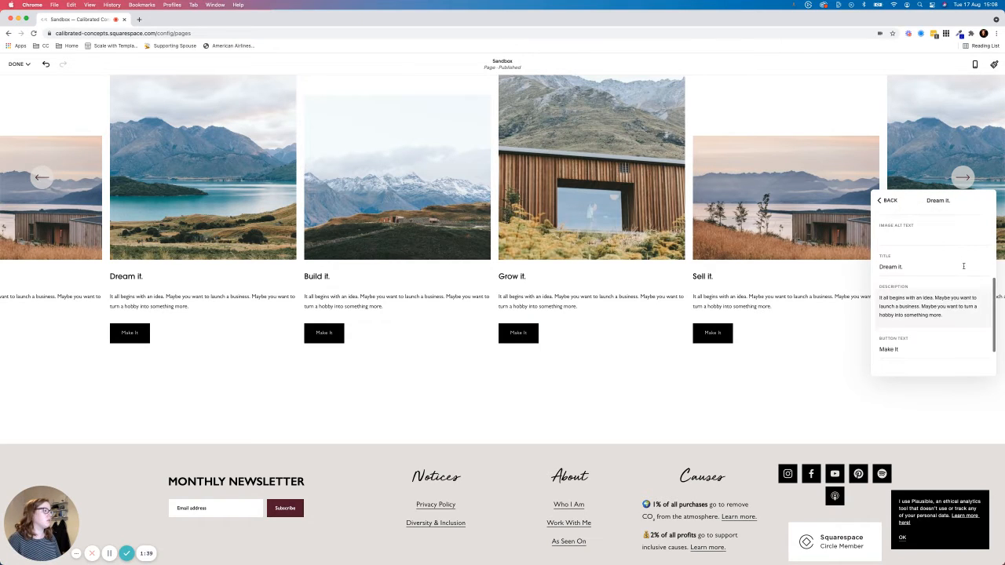
{"action": "scroll", "coordinate": [964, 266], "scroll_direction": "up", "scroll_amount": 4}
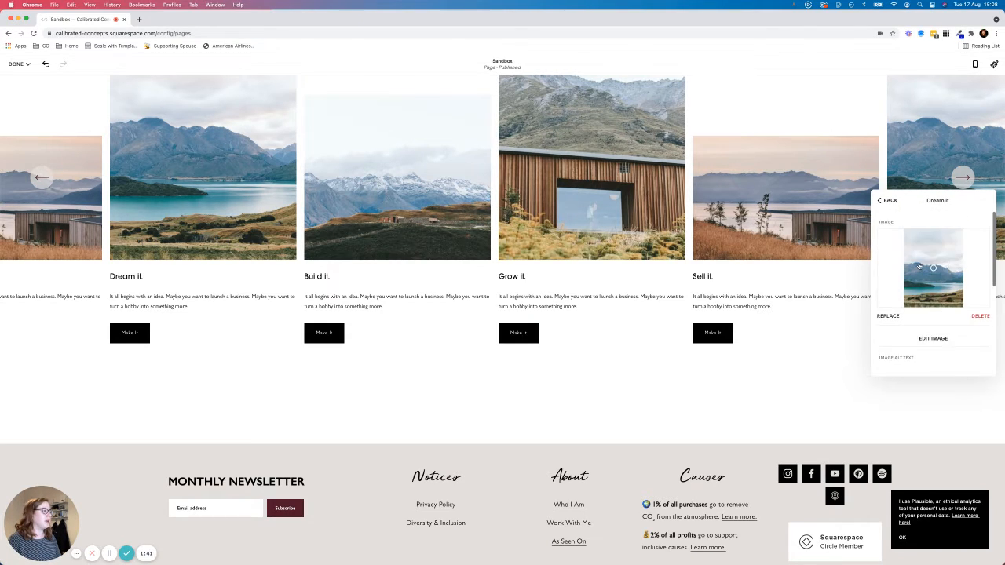
{"action": "scroll", "coordinate": [931, 270], "scroll_direction": "down", "scroll_amount": 3}
{"action": "scroll", "coordinate": [933, 274], "scroll_direction": "up", "scroll_amount": 3}
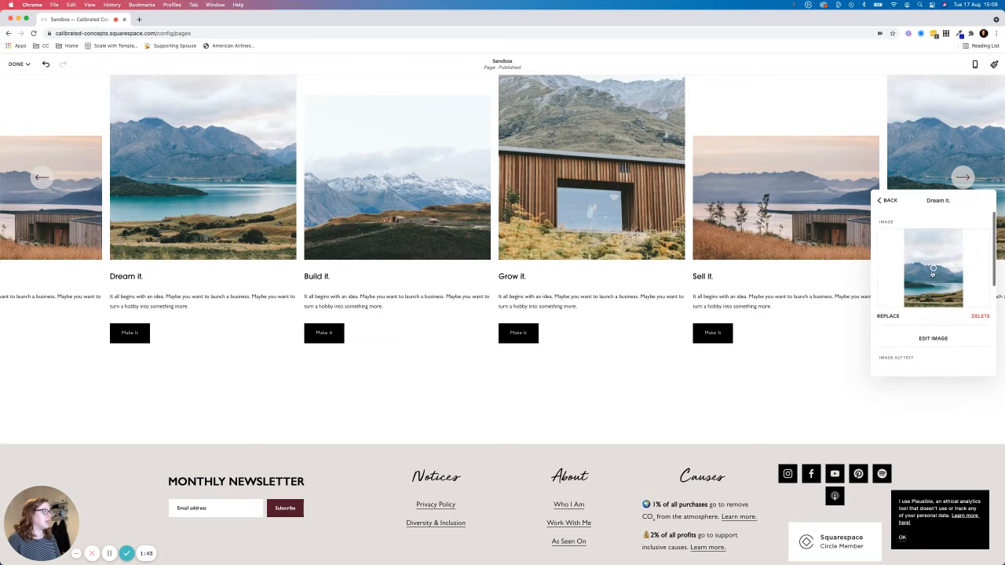
{"action": "scroll", "coordinate": [930, 303], "scroll_direction": "down", "scroll_amount": 2}
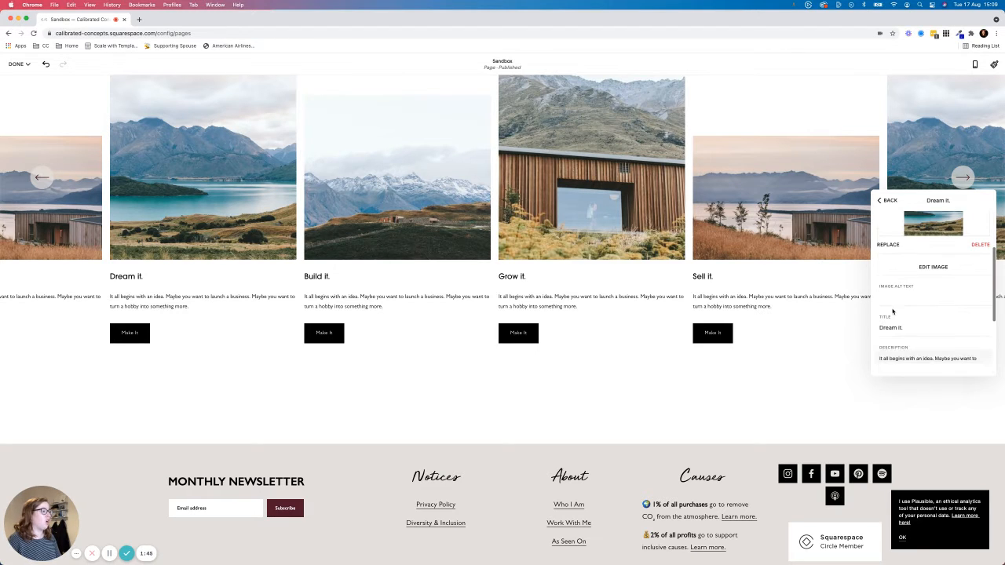
{"action": "scroll", "coordinate": [911, 322], "scroll_direction": "down", "scroll_amount": 2}
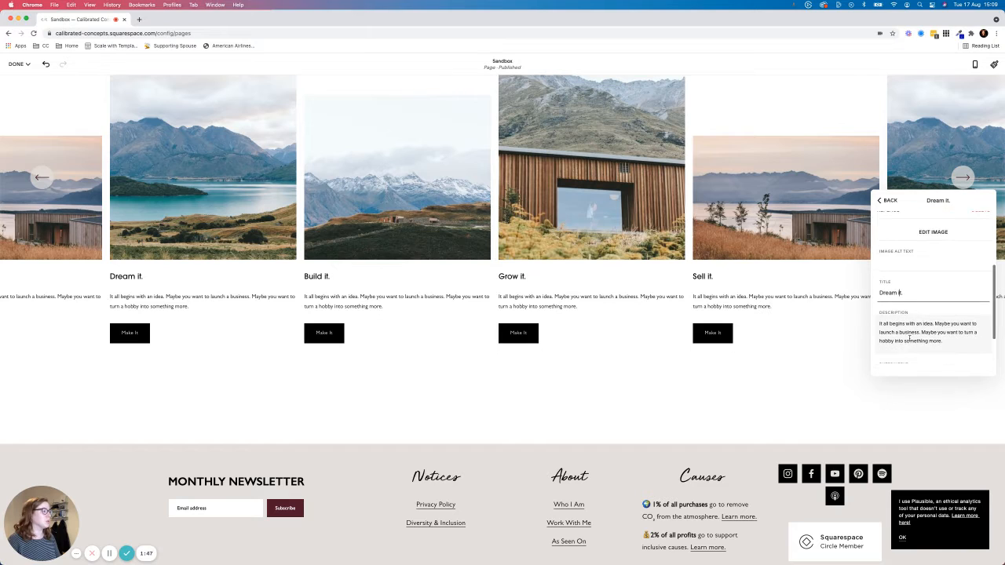
{"action": "scroll", "coordinate": [917, 307], "scroll_direction": "down", "scroll_amount": 1}
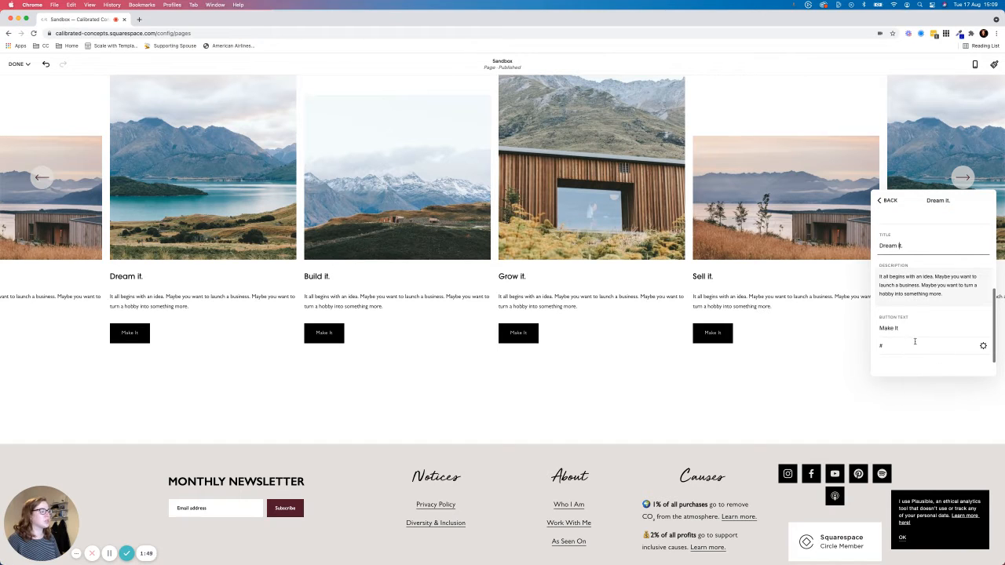
{"action": "scroll", "coordinate": [915, 342], "scroll_direction": "up", "scroll_amount": 4}
{"action": "left_click", "coordinate": [888, 201]}
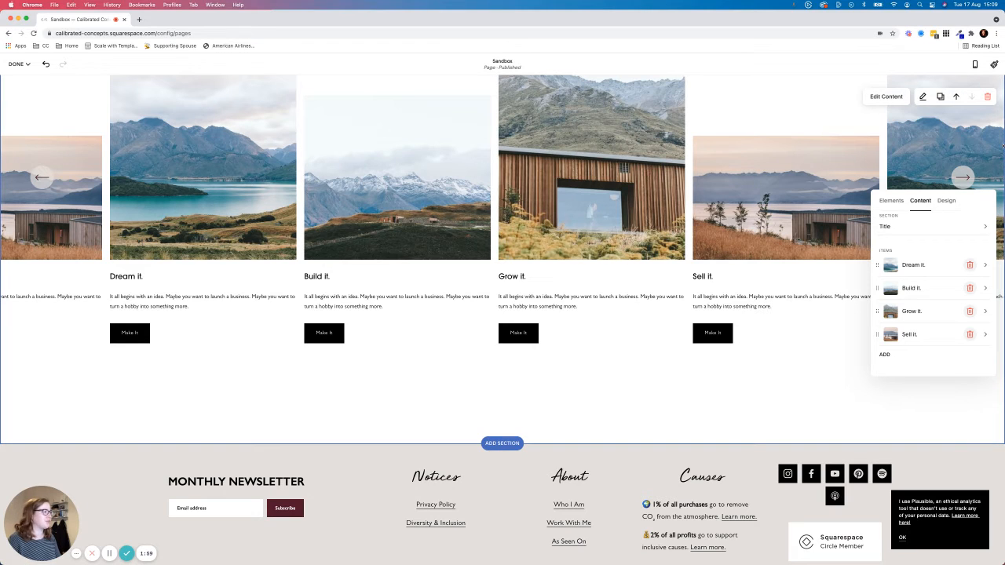
Try the Banner Slideshow and Simple List layouts in the section's design settings, and restore the Carousel layout.
{"action": "left_click", "coordinate": [946, 201]}
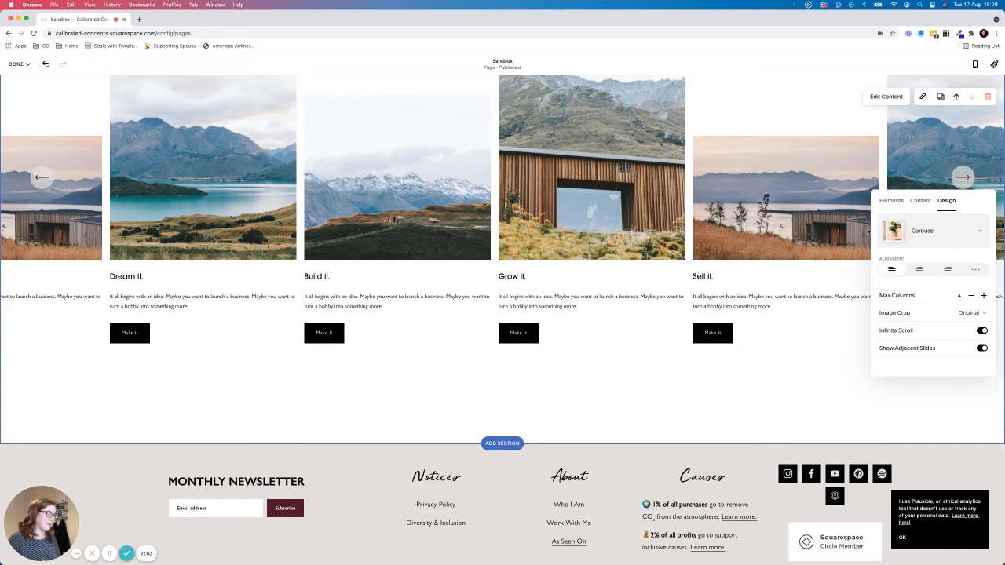
{"action": "left_click", "coordinate": [923, 234]}
{"action": "left_click", "coordinate": [932, 199]}
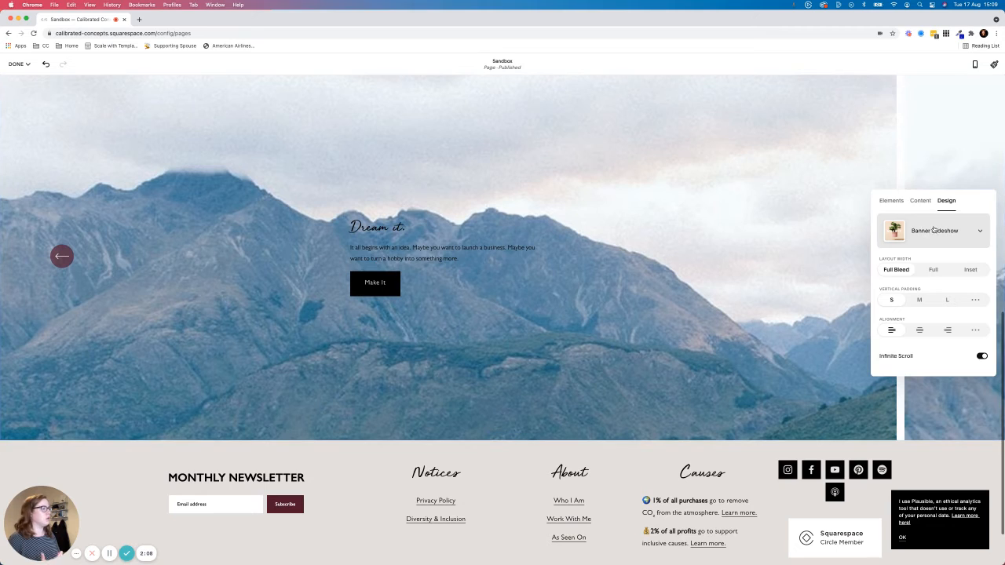
{"action": "left_click", "coordinate": [935, 231]}
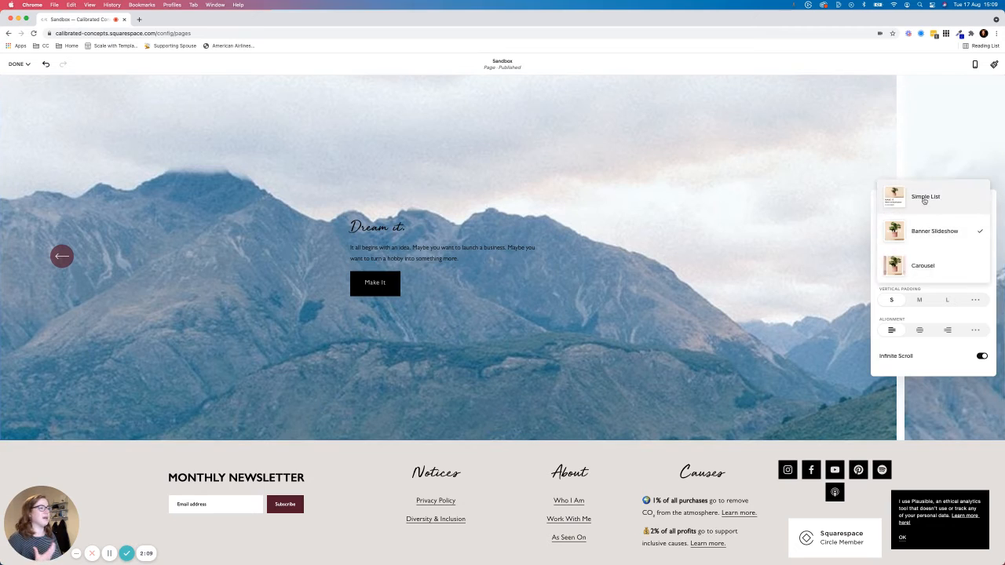
{"action": "left_click", "coordinate": [925, 198]}
{"action": "left_click", "coordinate": [926, 237]}
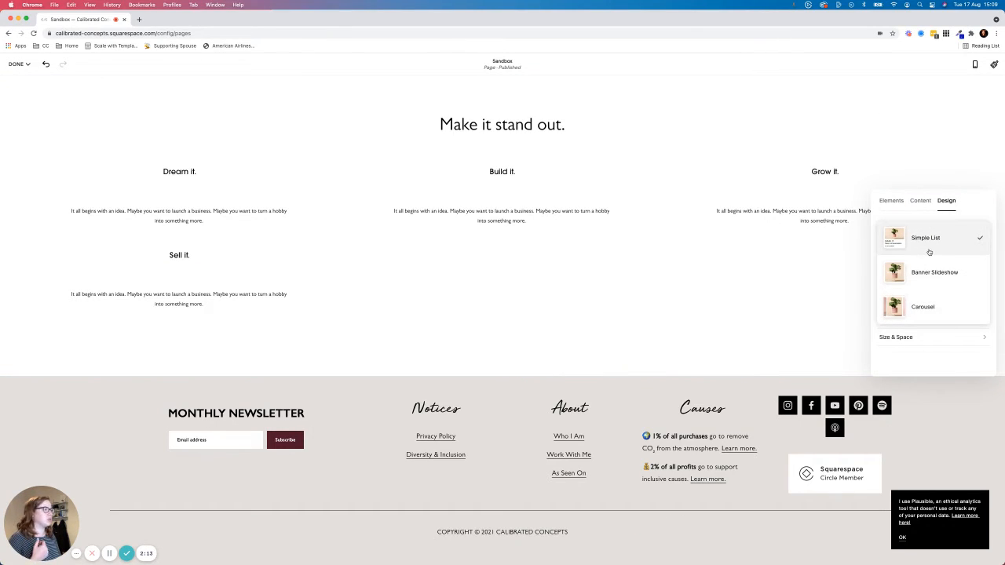
{"action": "left_click", "coordinate": [931, 306]}
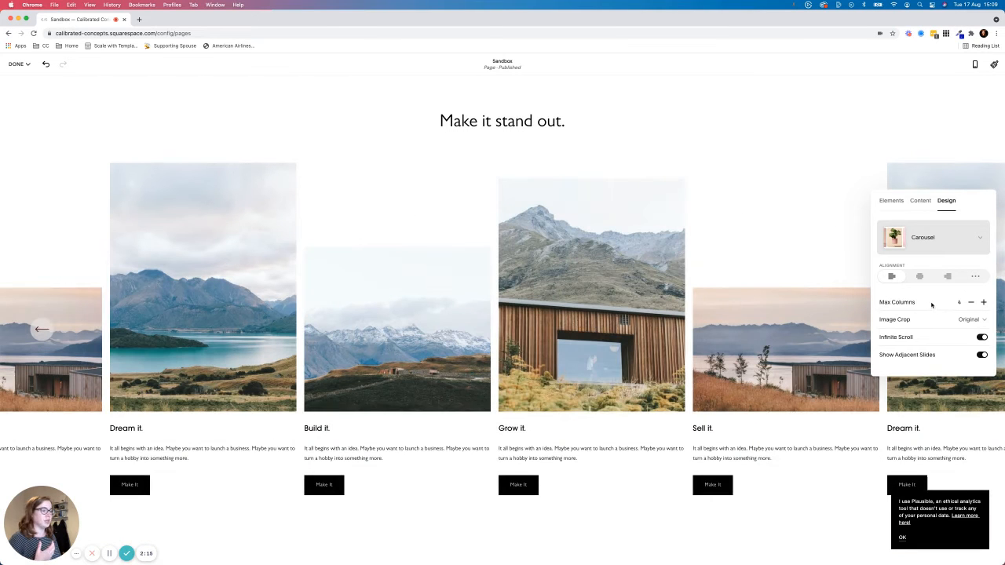
Switch the carousel's infinite scroll off and back on, and do the same for showing adjacent slides.
{"action": "scroll", "coordinate": [959, 327], "scroll_direction": "down", "scroll_amount": 2}
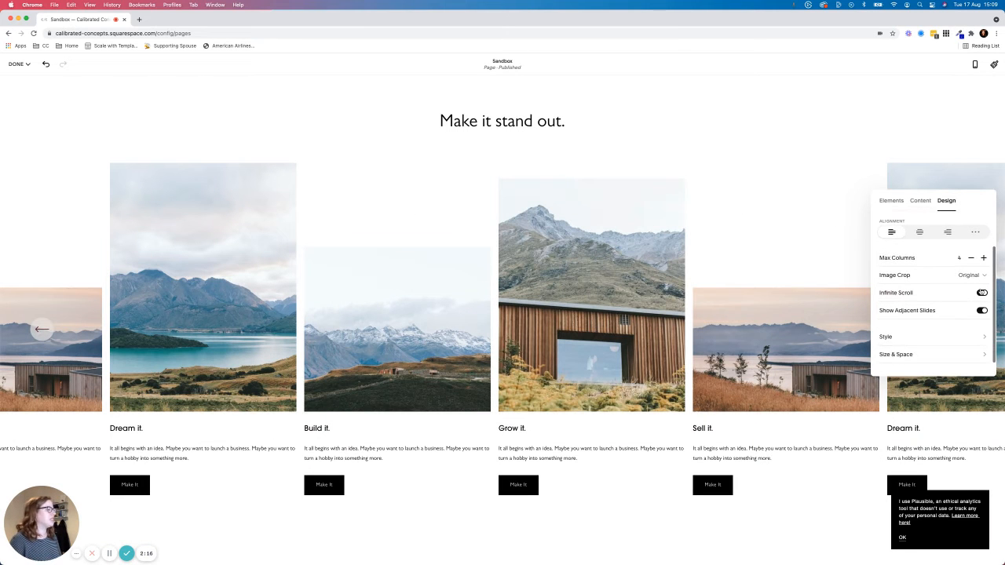
{"action": "left_click", "coordinate": [981, 293]}
{"action": "left_click", "coordinate": [982, 293]}
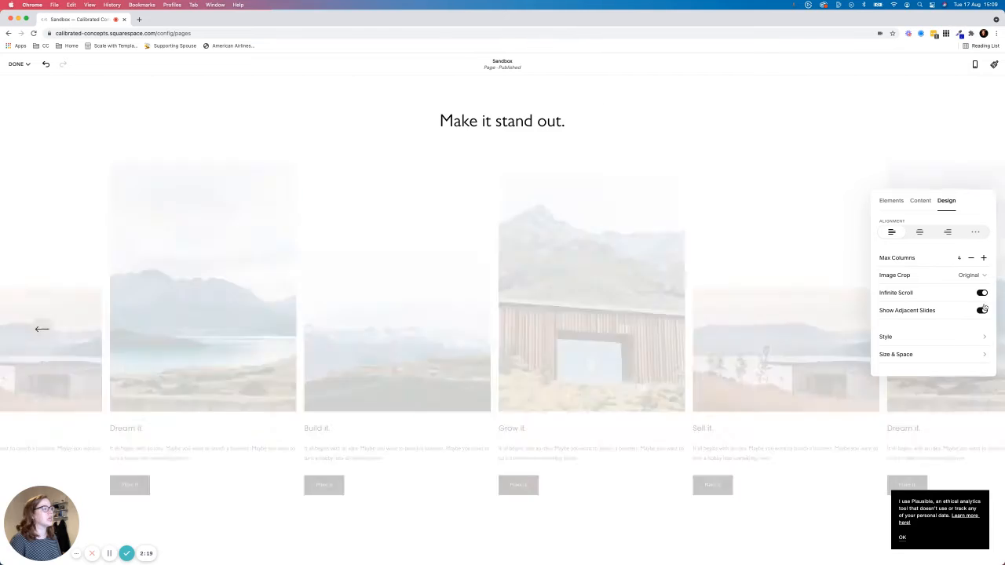
{"action": "left_click", "coordinate": [983, 314]}
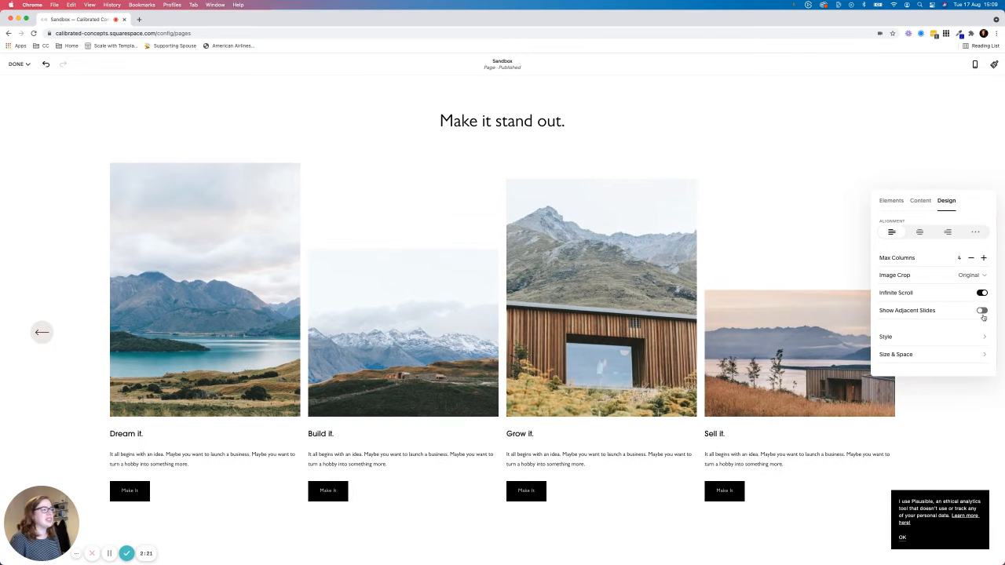
{"action": "left_click", "coordinate": [982, 312]}
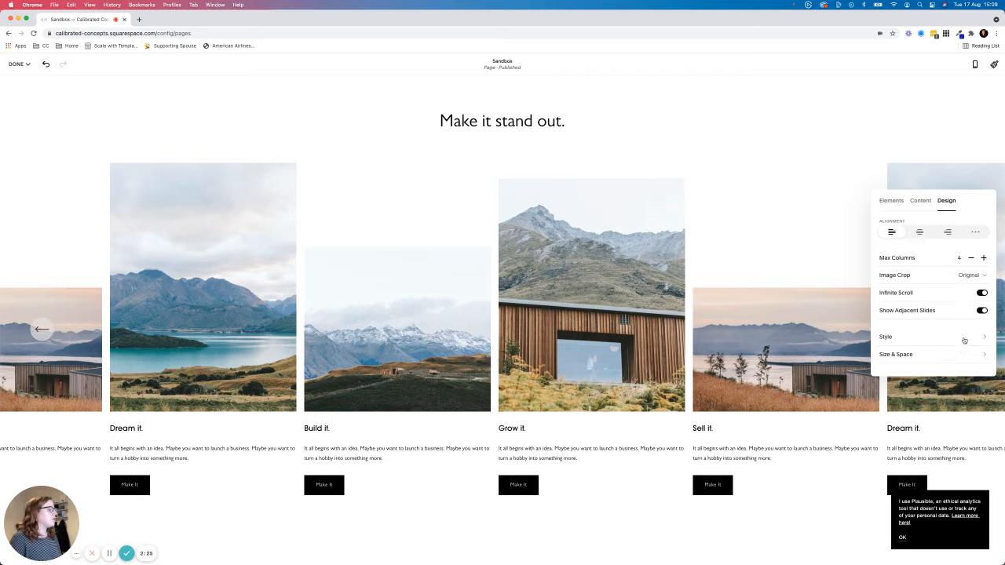
Try the Full layout width in the carousel's size and space settings, and restore Inset.
{"action": "left_click", "coordinate": [947, 355]}
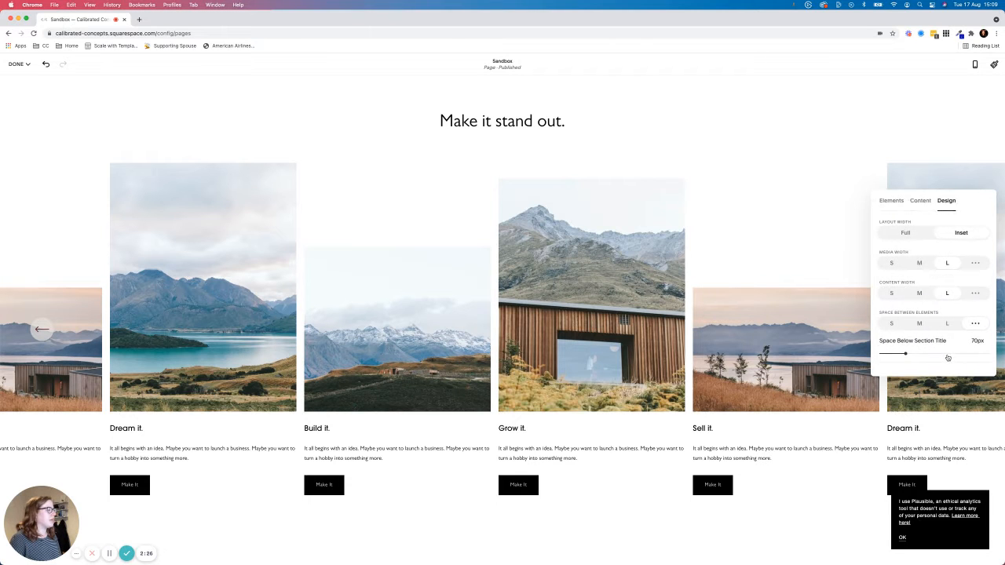
{"action": "left_click", "coordinate": [904, 233]}
{"action": "left_click", "coordinate": [960, 233]}
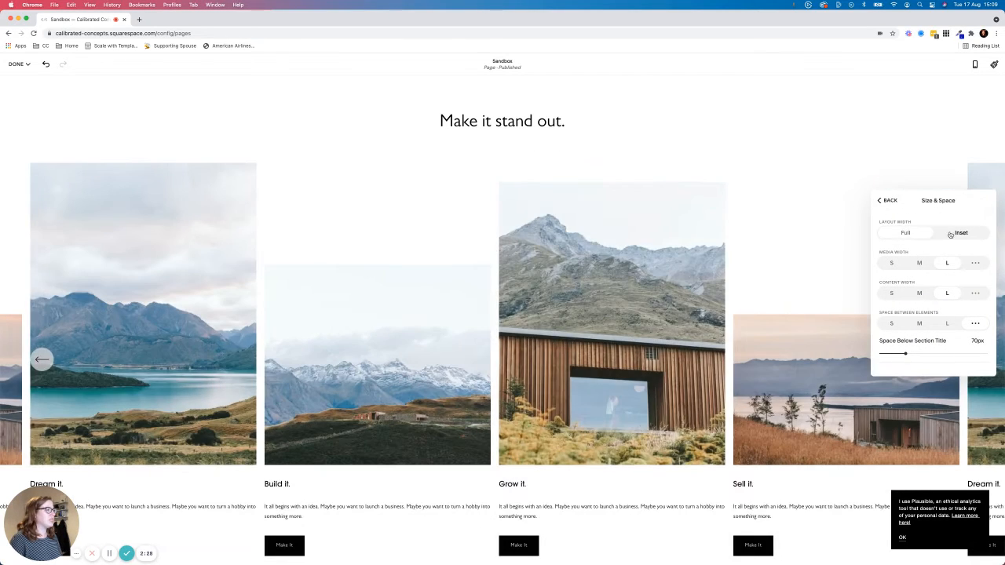
Try medium media width with centred placement and medium and small content widths, restoring both widths to large.
{"action": "left_click", "coordinate": [919, 264]}
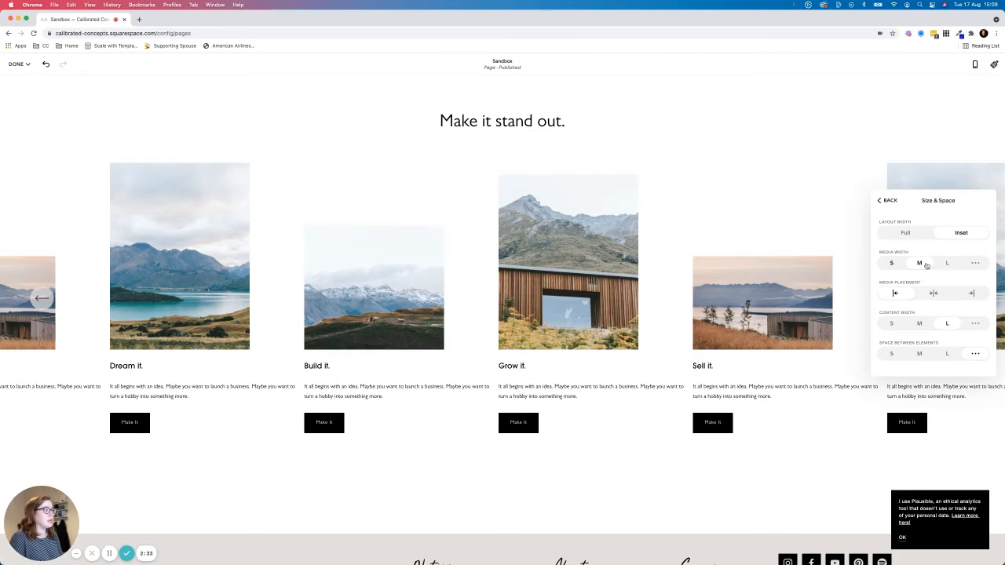
{"action": "left_click", "coordinate": [918, 324]}
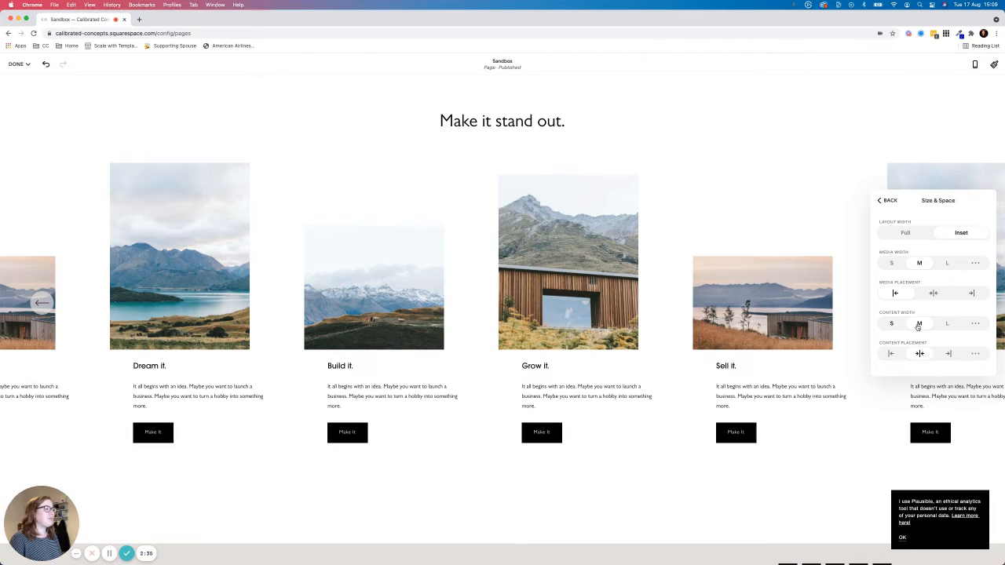
{"action": "left_click", "coordinate": [892, 324]}
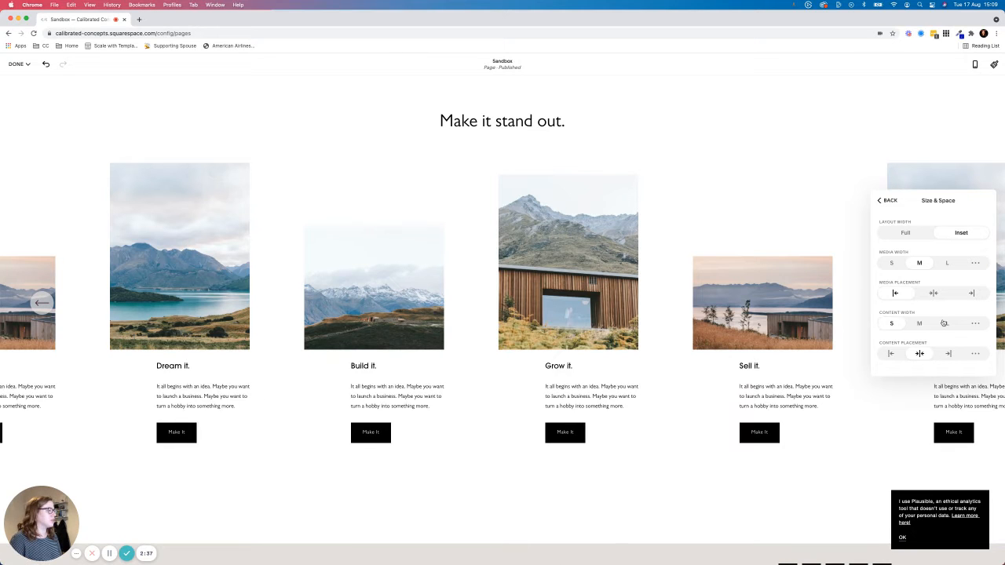
{"action": "left_click", "coordinate": [946, 324]}
{"action": "left_click", "coordinate": [934, 293]}
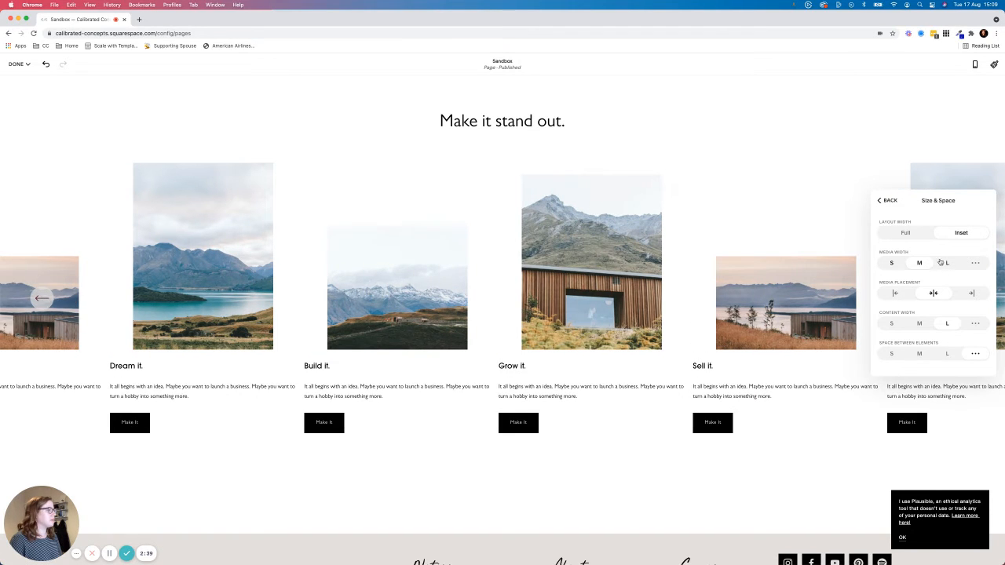
{"action": "left_click", "coordinate": [946, 263]}
Try medium and large spacing between the slides, and switch the spacing to a custom value of 100px.
{"action": "scroll", "coordinate": [932, 340], "scroll_direction": "down", "scroll_amount": 2}
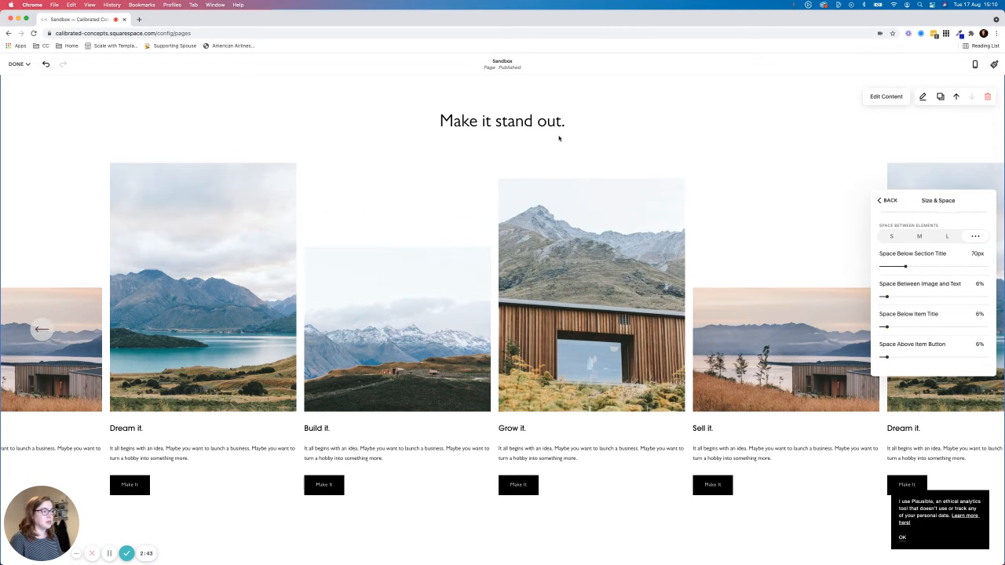
{"action": "scroll", "coordinate": [911, 312], "scroll_direction": "down", "scroll_amount": 3}
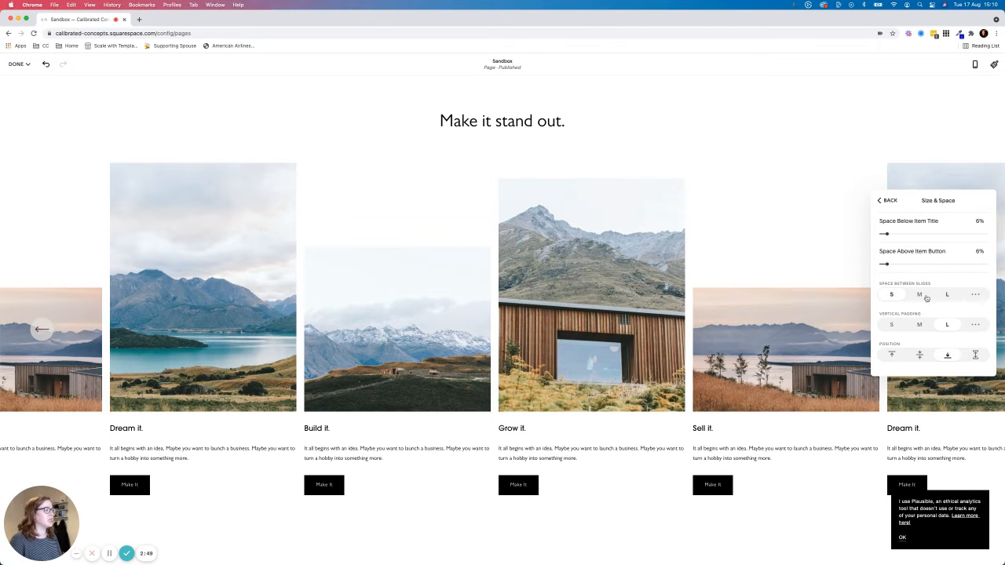
{"action": "left_click", "coordinate": [921, 295]}
{"action": "left_click", "coordinate": [943, 295]}
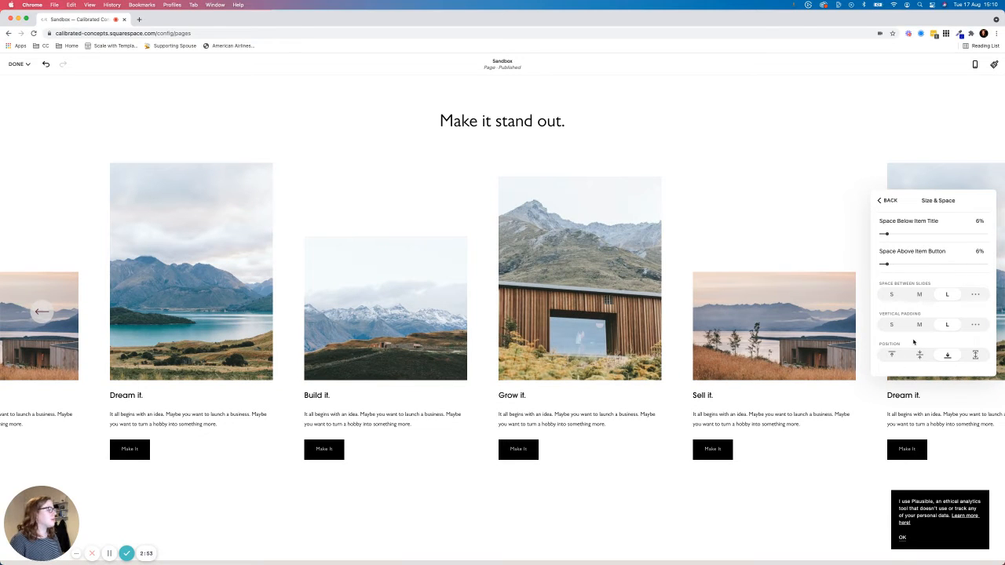
{"action": "scroll", "coordinate": [923, 282], "scroll_direction": "up", "scroll_amount": 5}
{"action": "scroll", "coordinate": [927, 275], "scroll_direction": "down", "scroll_amount": 5}
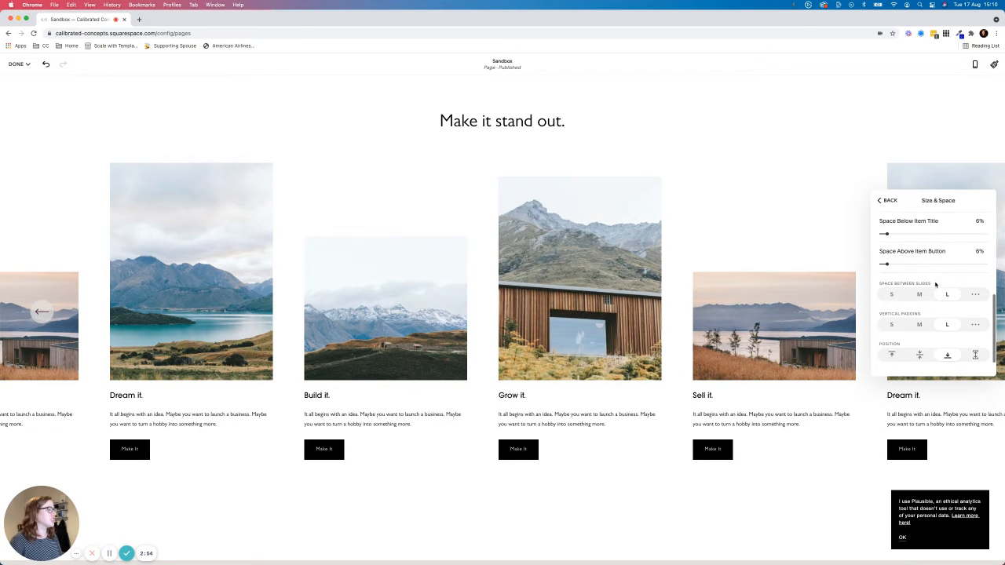
{"action": "left_click", "coordinate": [976, 294]}
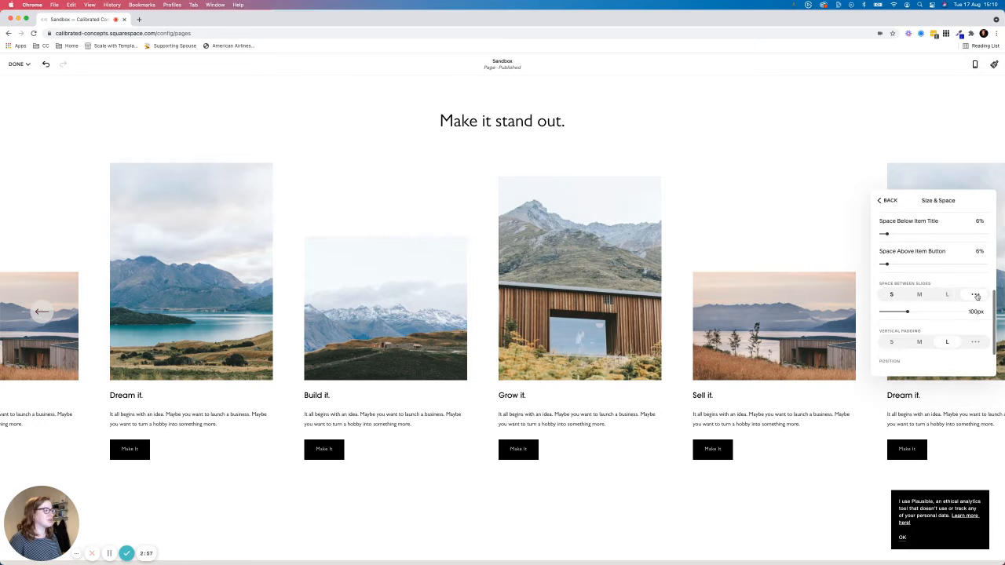
{"action": "scroll", "coordinate": [942, 316], "scroll_direction": "down", "scroll_amount": 2}
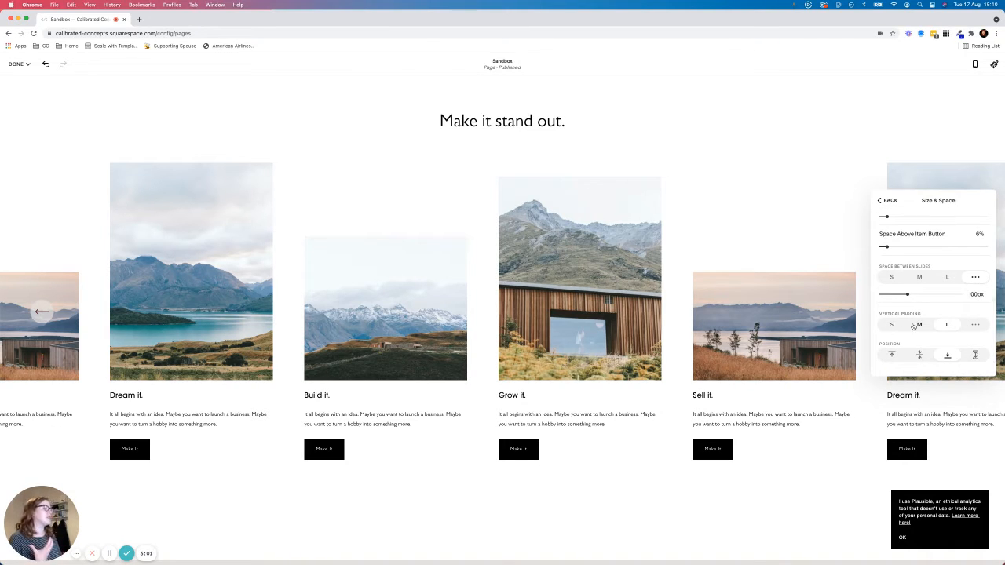
Try the stretched, top and middle vertical positions for the carousel items, and restore the bottom position.
{"action": "left_click", "coordinate": [975, 355]}
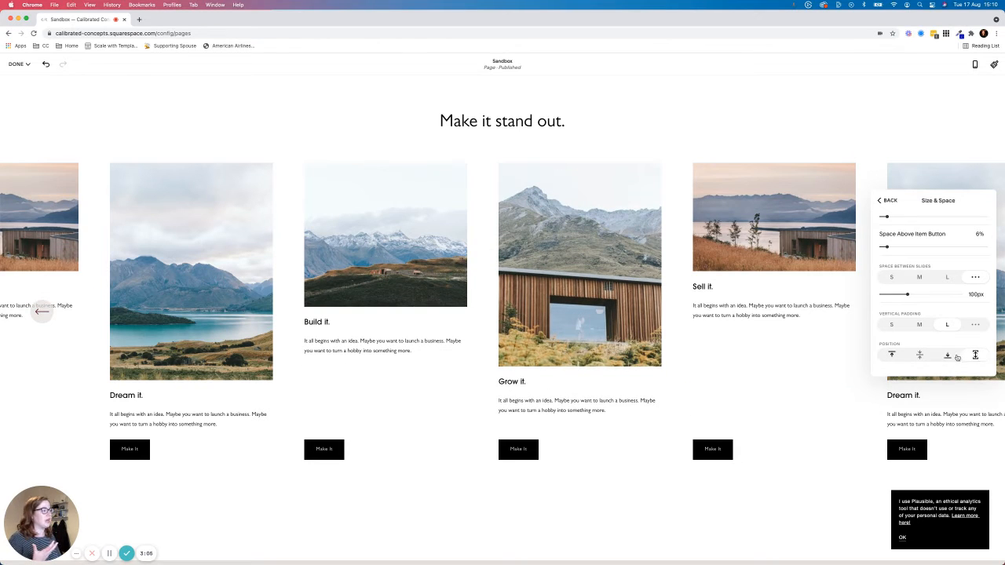
{"action": "left_click", "coordinate": [947, 356]}
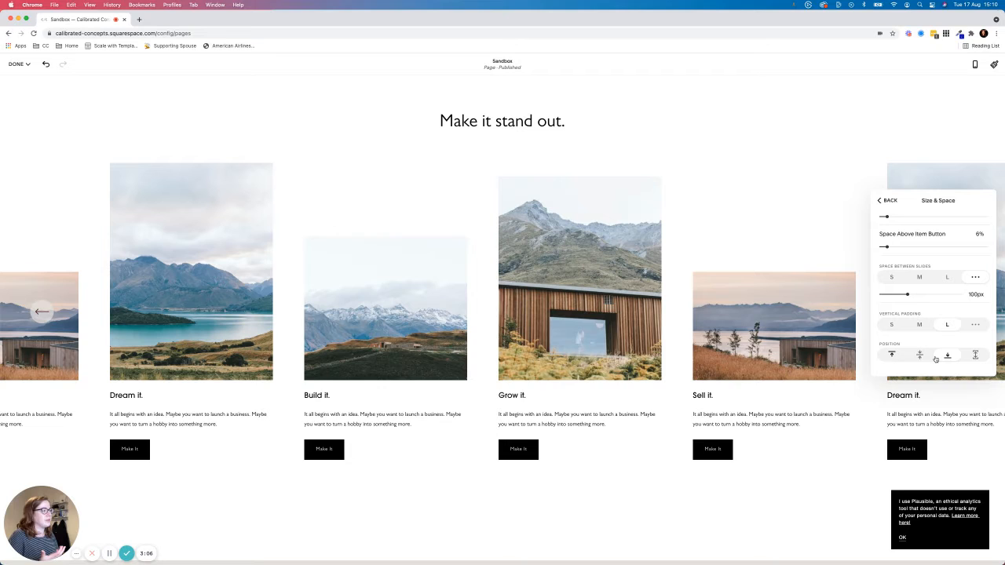
{"action": "left_click", "coordinate": [890, 356]}
{"action": "left_click", "coordinate": [949, 356]}
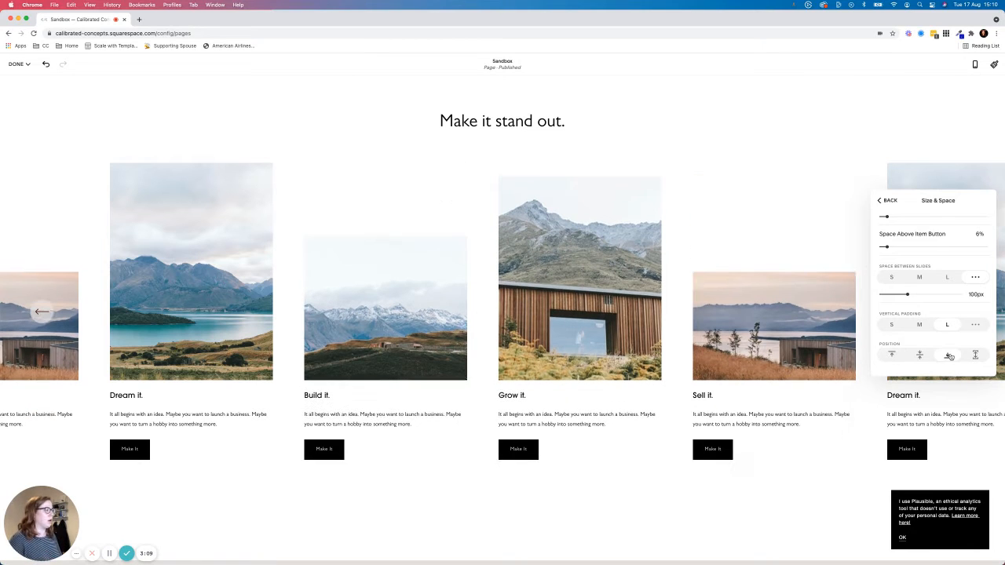
{"action": "left_click", "coordinate": [923, 357]}
{"action": "left_click", "coordinate": [974, 355]}
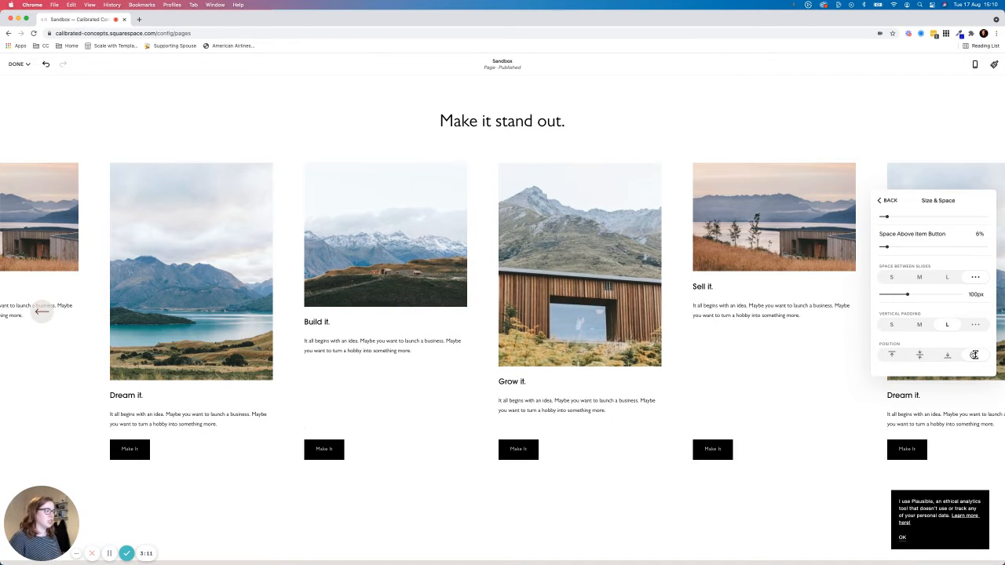
{"action": "left_click", "coordinate": [948, 355]}
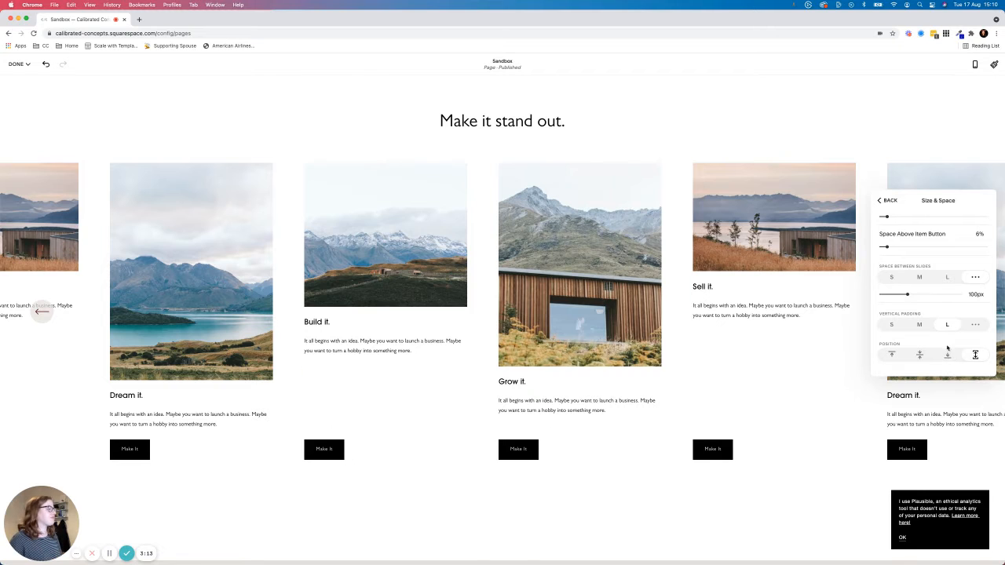
Try one more and one fewer maximum column for the carousel, and restore the maximum to 4.
{"action": "left_click", "coordinate": [890, 200]}
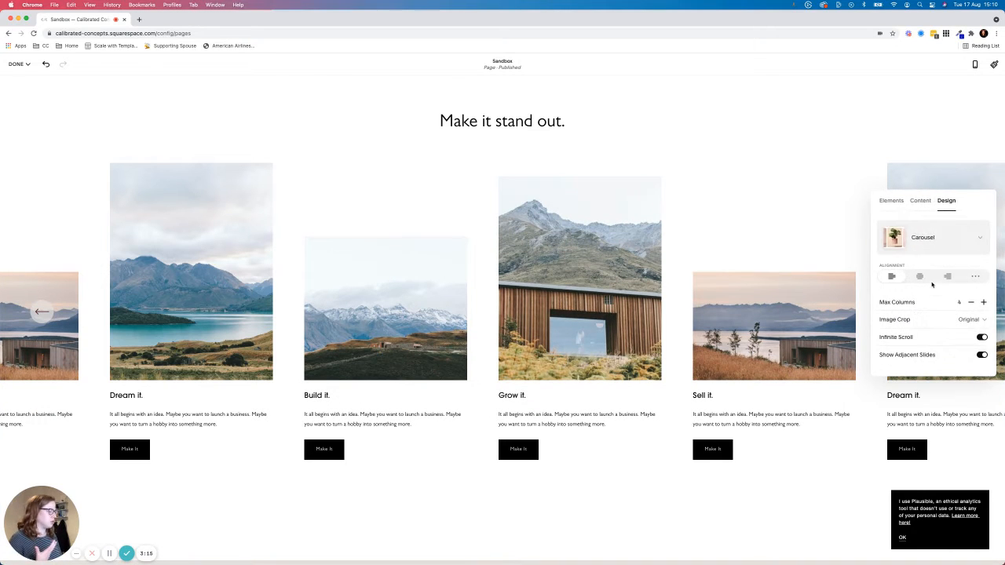
{"action": "scroll", "coordinate": [932, 285], "scroll_direction": "down", "scroll_amount": 2}
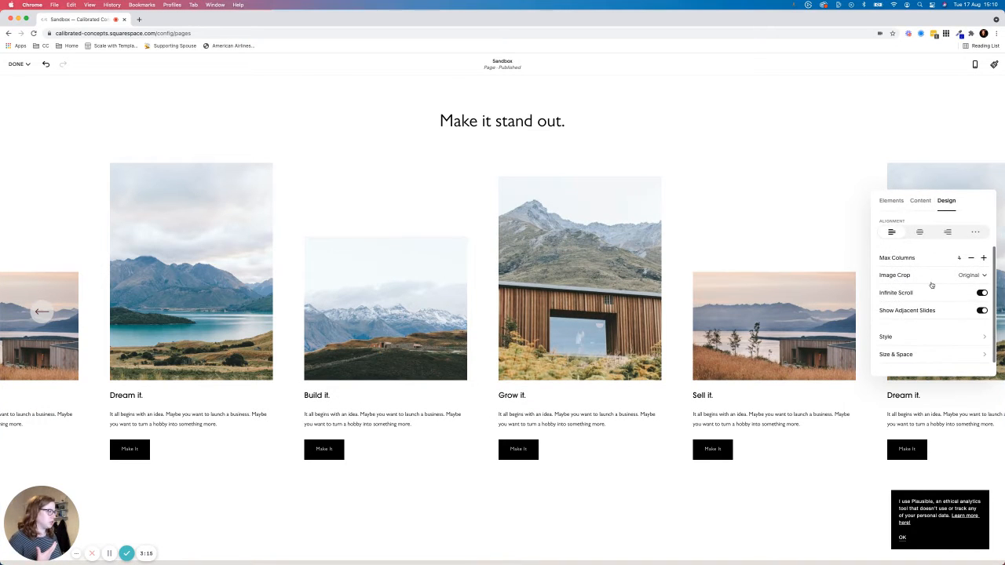
{"action": "left_click", "coordinate": [984, 258]}
{"action": "left_click", "coordinate": [972, 260]}
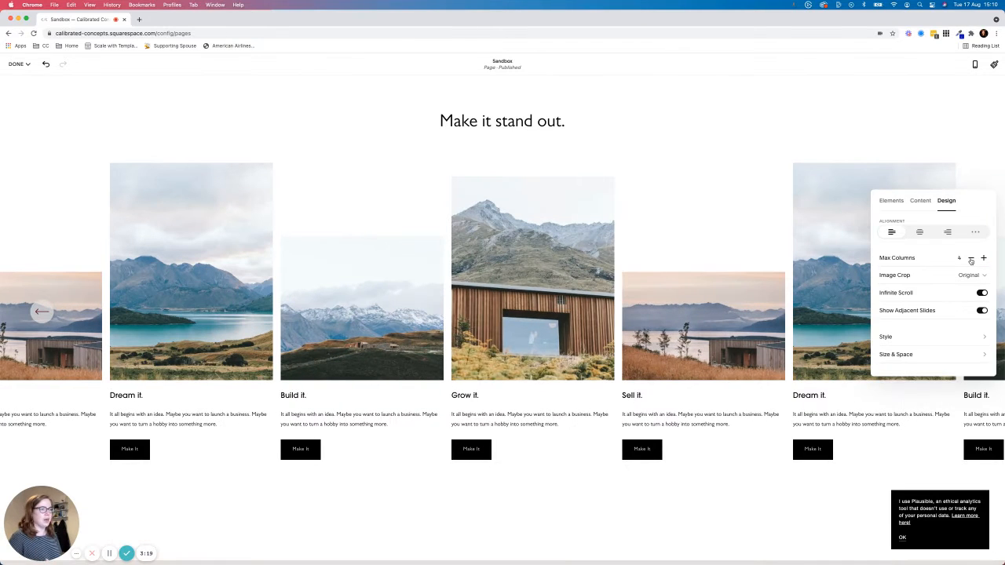
{"action": "left_click", "coordinate": [971, 260]}
{"action": "left_click", "coordinate": [983, 259]}
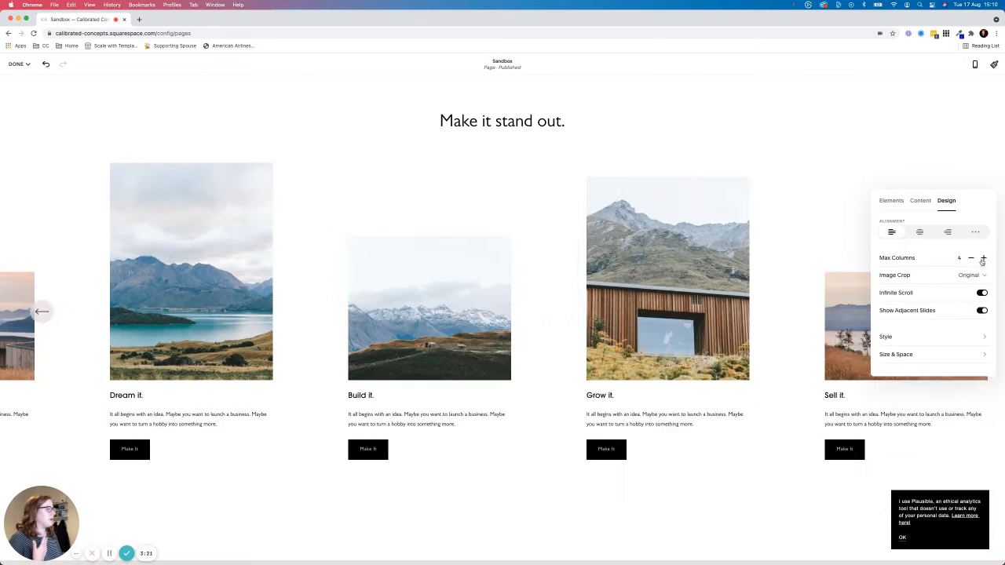
Turn on the card style for the carousel items with medium padding, and switch to custom padding per side.
{"action": "left_click", "coordinate": [893, 337]}
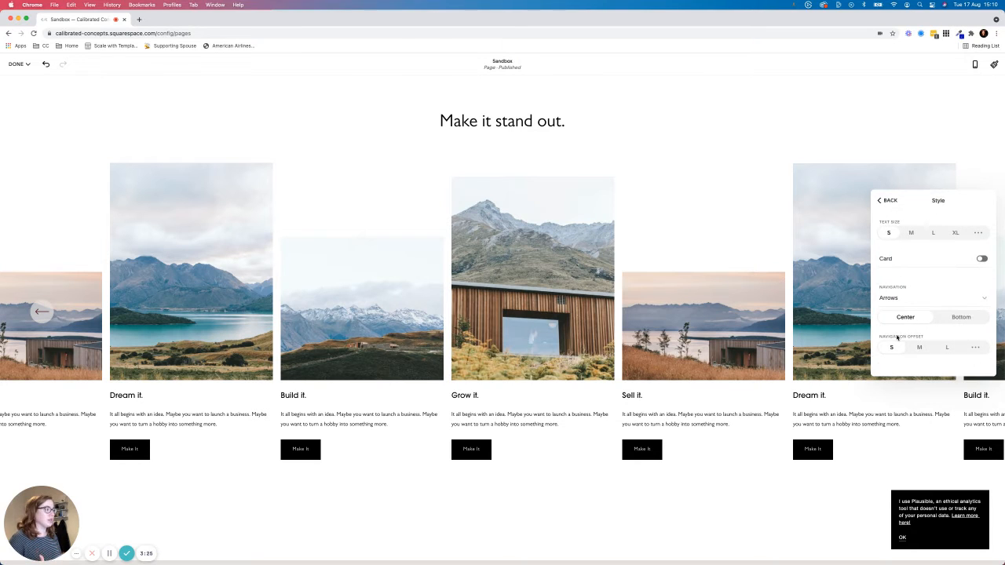
{"action": "left_click", "coordinate": [981, 258]}
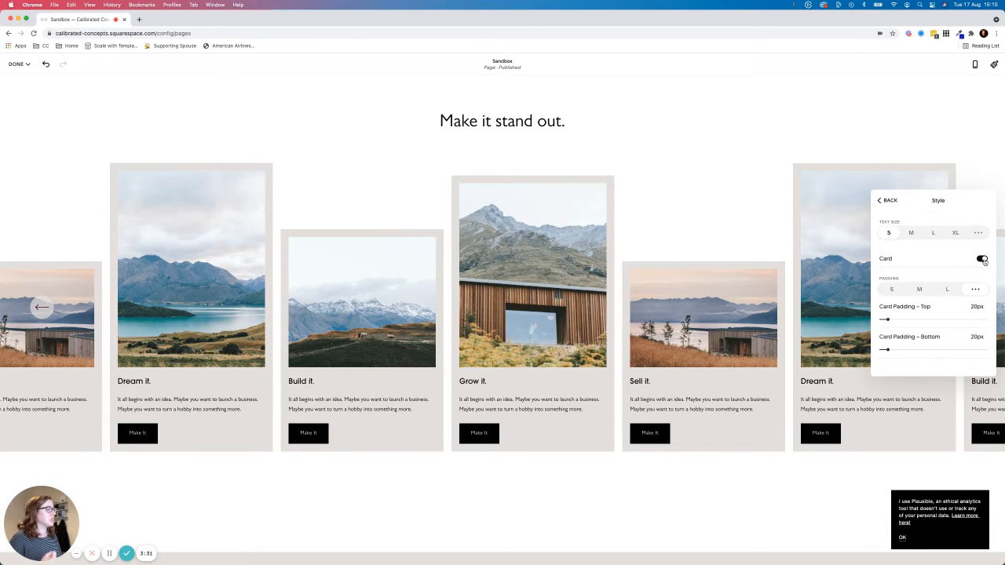
{"action": "left_click", "coordinate": [920, 290]}
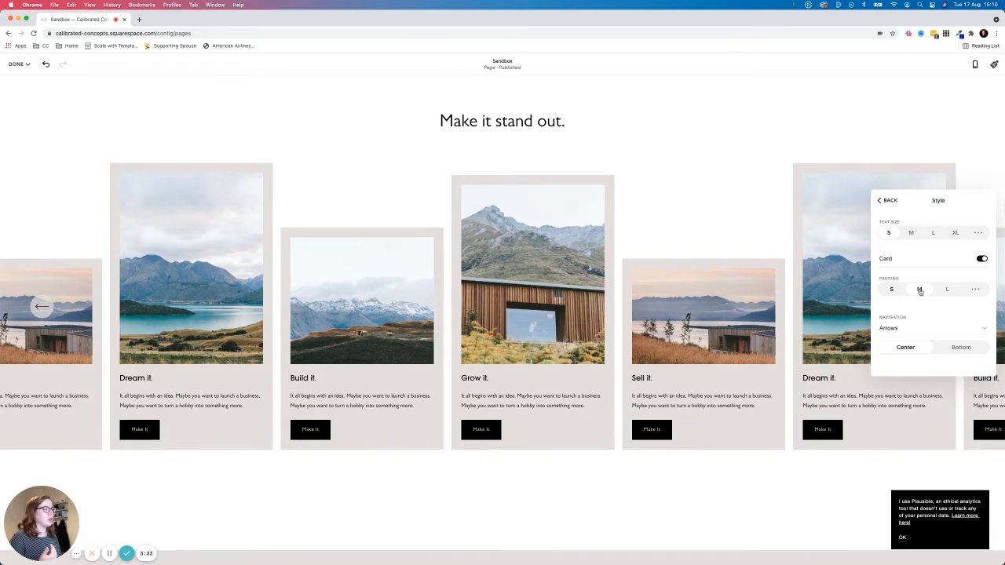
{"action": "left_click", "coordinate": [976, 289]}
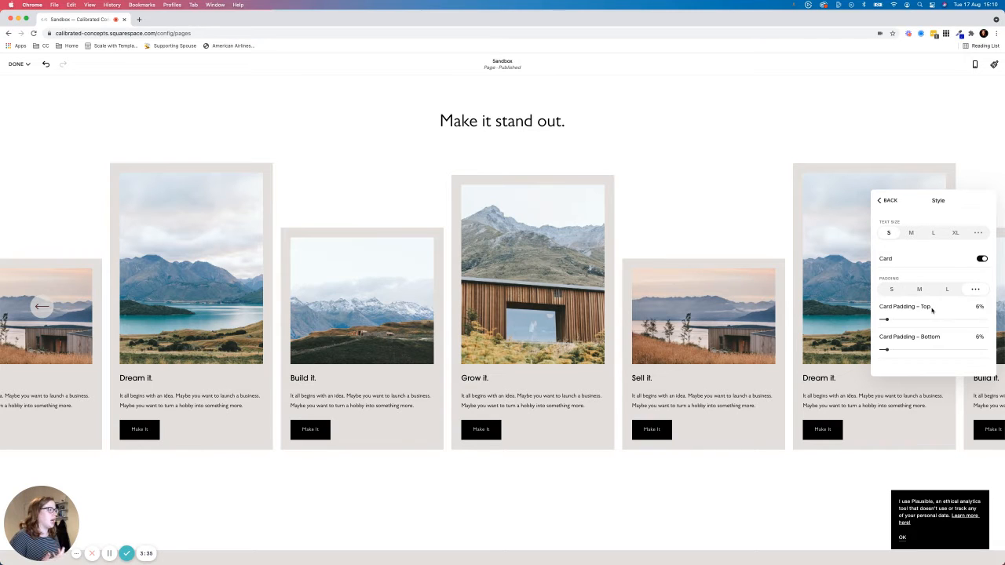
{"action": "scroll", "coordinate": [934, 307], "scroll_direction": "down", "scroll_amount": 3}
{"action": "scroll", "coordinate": [932, 311], "scroll_direction": "down", "scroll_amount": 1}
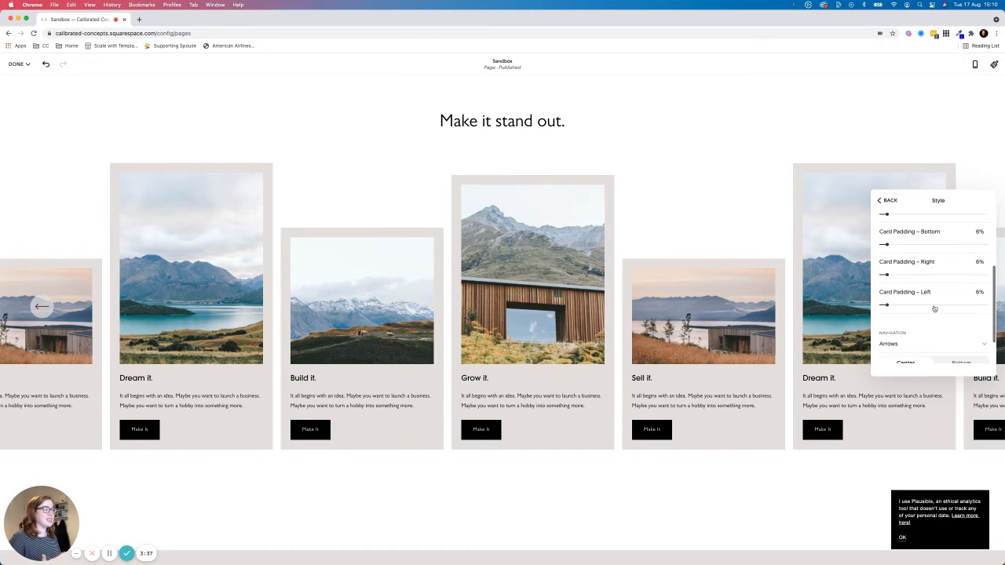
Examine the navigation choices in the carousel's style settings.
{"action": "scroll", "coordinate": [935, 309], "scroll_direction": "down", "scroll_amount": 2}
{"action": "left_click", "coordinate": [934, 306]}
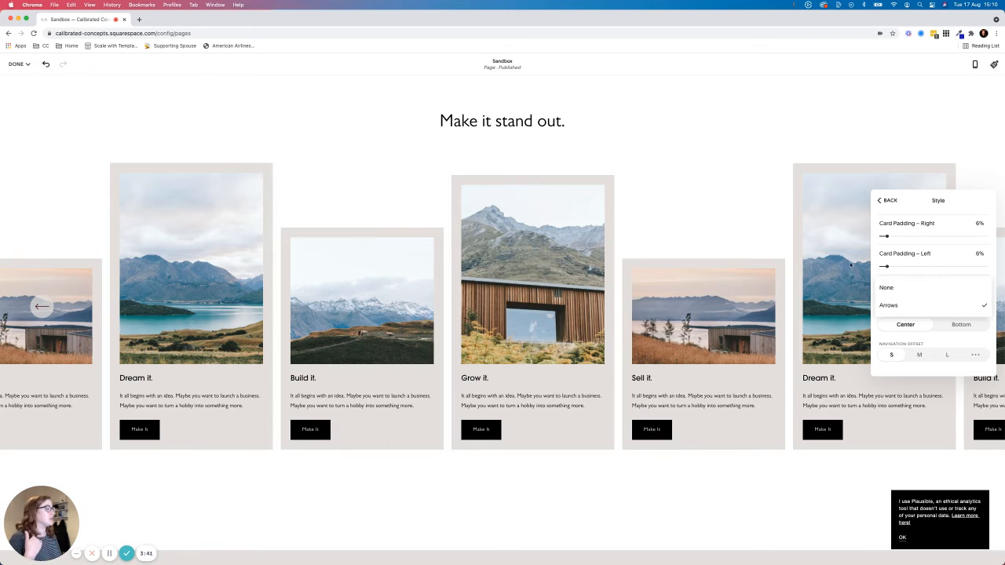
{"action": "left_click", "coordinate": [884, 201]}
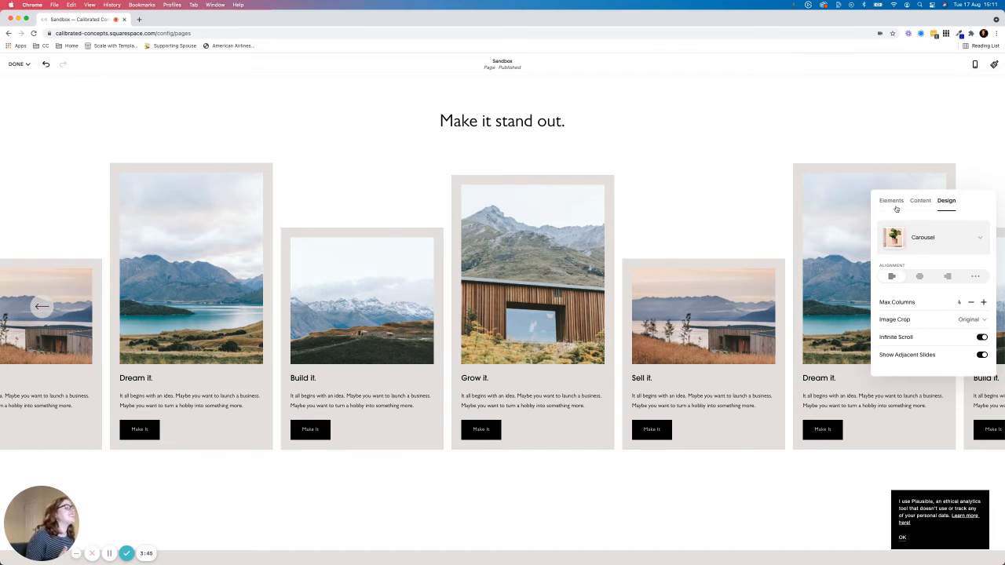
Change the "Make it stand out." section's layout from Carousel to Banner Slideshow and close its content editor.
{"action": "left_click", "coordinate": [924, 206]}
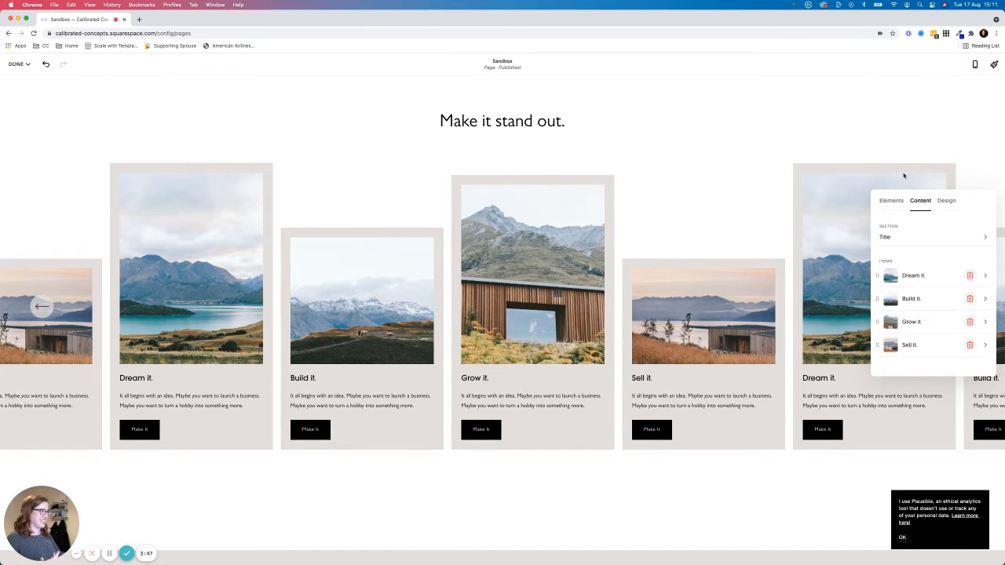
{"action": "left_click", "coordinate": [944, 206]}
{"action": "left_click", "coordinate": [931, 244]}
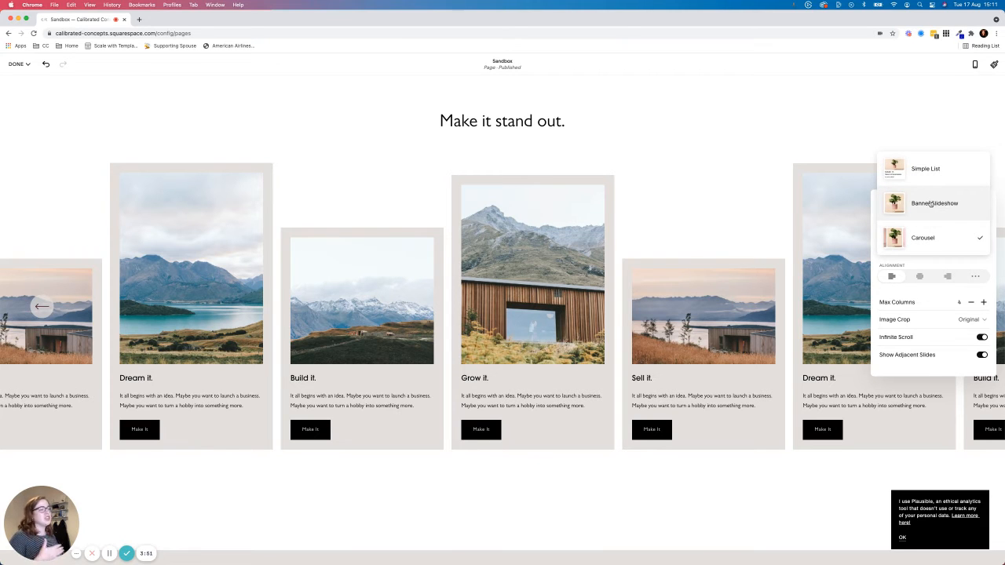
{"action": "left_click", "coordinate": [929, 202]}
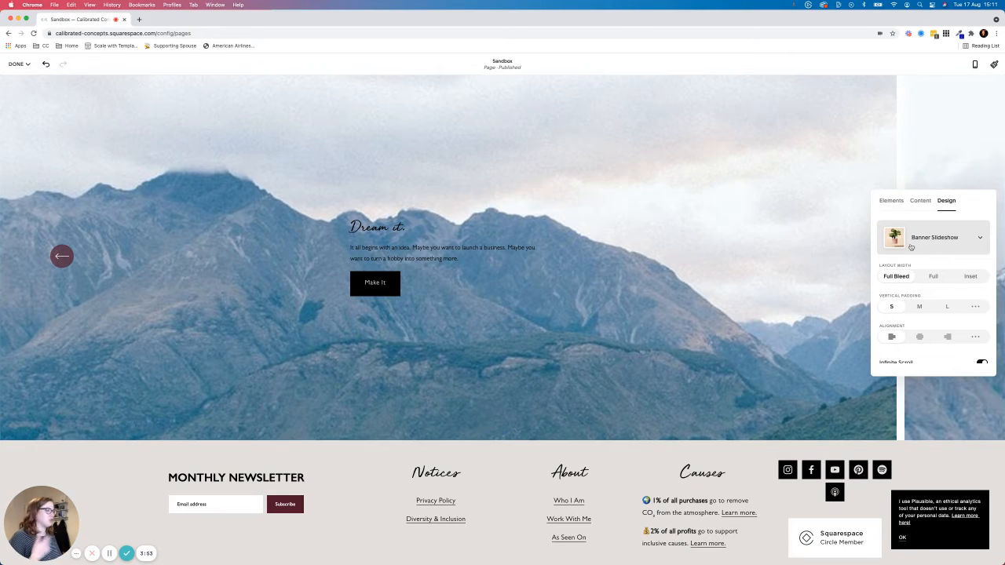
{"action": "left_click", "coordinate": [791, 213]}
{"action": "scroll", "coordinate": [793, 214], "scroll_direction": "up", "scroll_amount": 3}
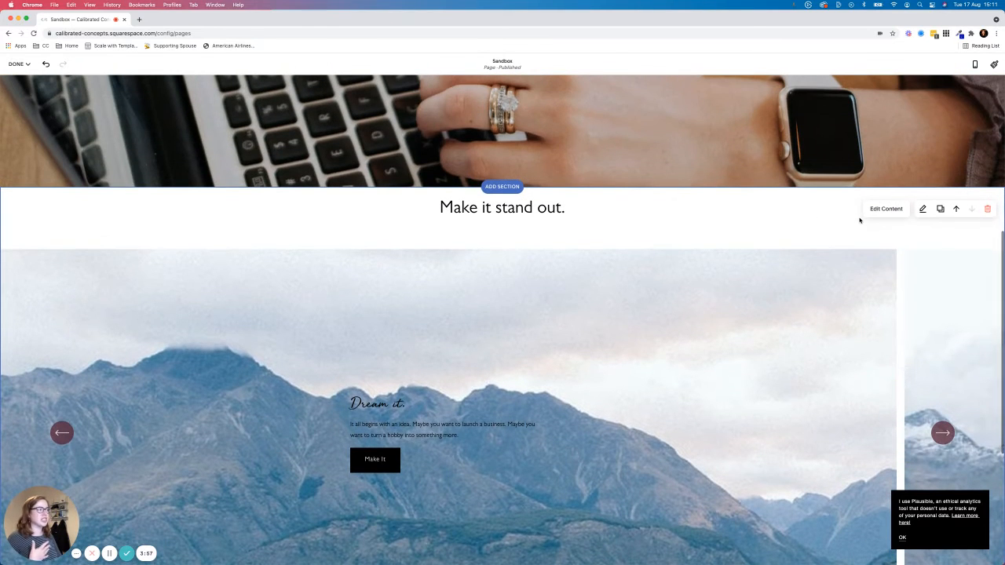
Change the "Service or offering #1" section under the site header from Banner Slideshow to Simple List.
{"action": "scroll", "coordinate": [864, 216], "scroll_direction": "up", "scroll_amount": 3}
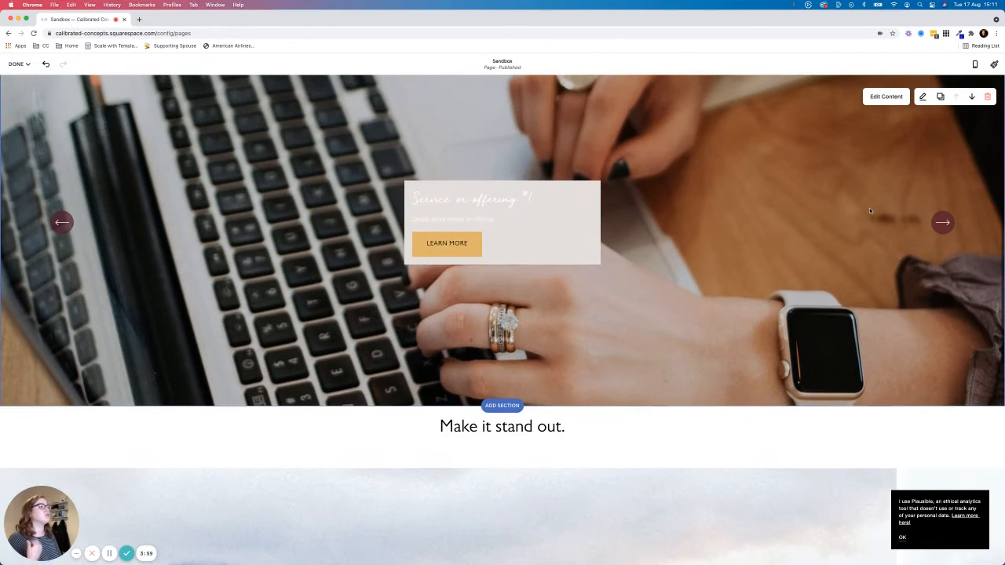
{"action": "scroll", "coordinate": [867, 211], "scroll_direction": "up", "scroll_amount": 2}
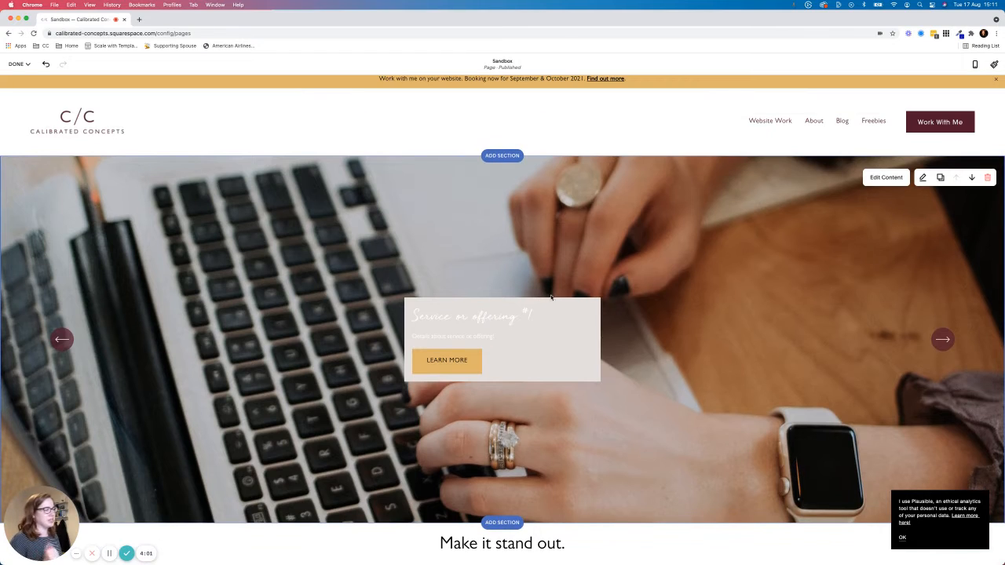
{"action": "left_click", "coordinate": [892, 179]}
{"action": "left_click", "coordinate": [946, 182]}
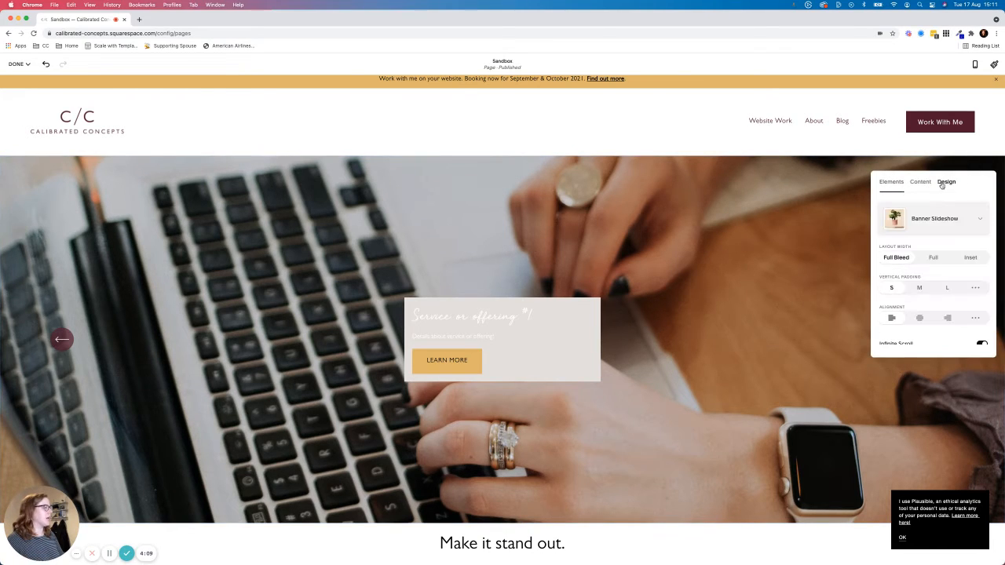
{"action": "left_click", "coordinate": [936, 230]}
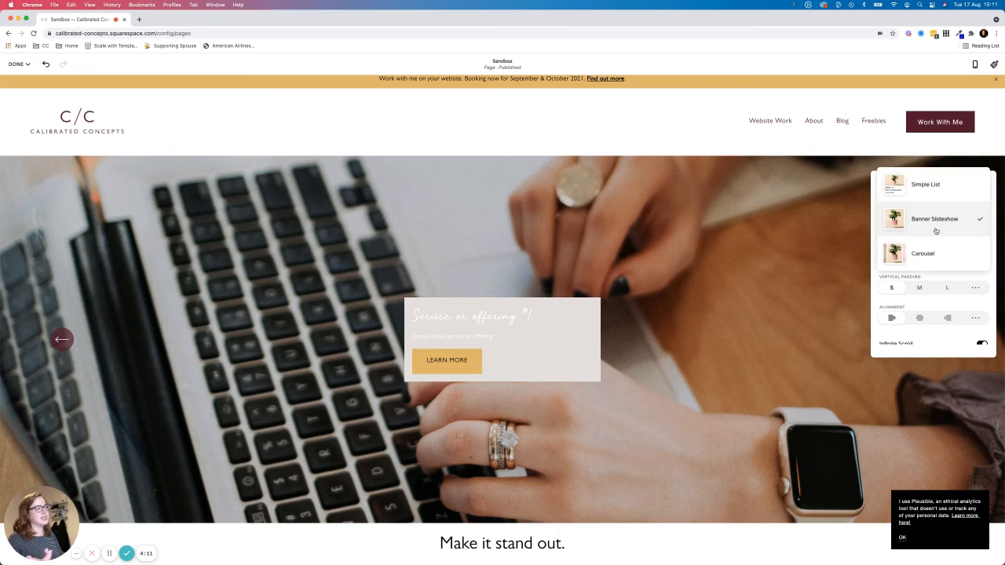
{"action": "left_click", "coordinate": [946, 185]}
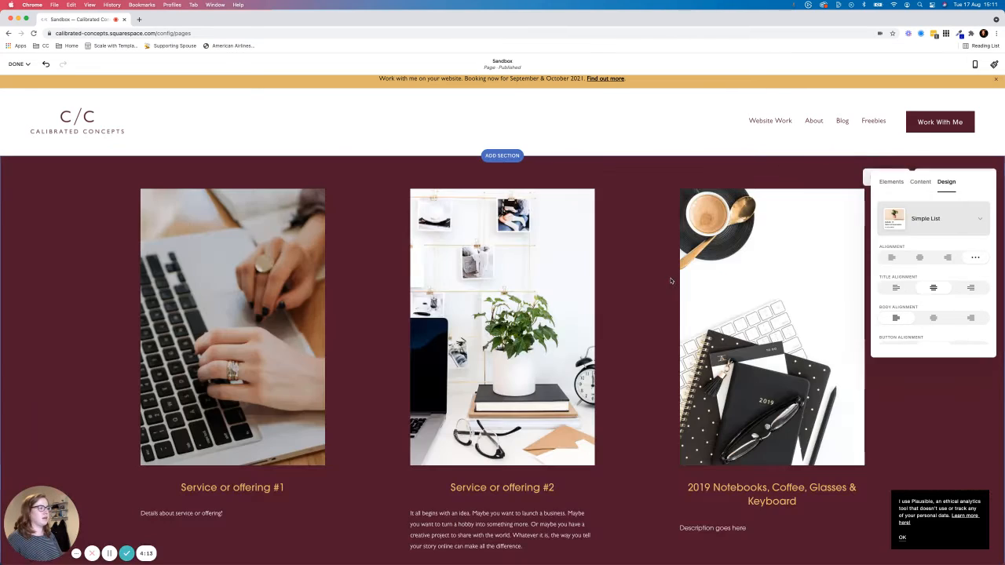
Center-align the content of the service section's simple list.
{"action": "scroll", "coordinate": [536, 306], "scroll_direction": "down", "scroll_amount": 2}
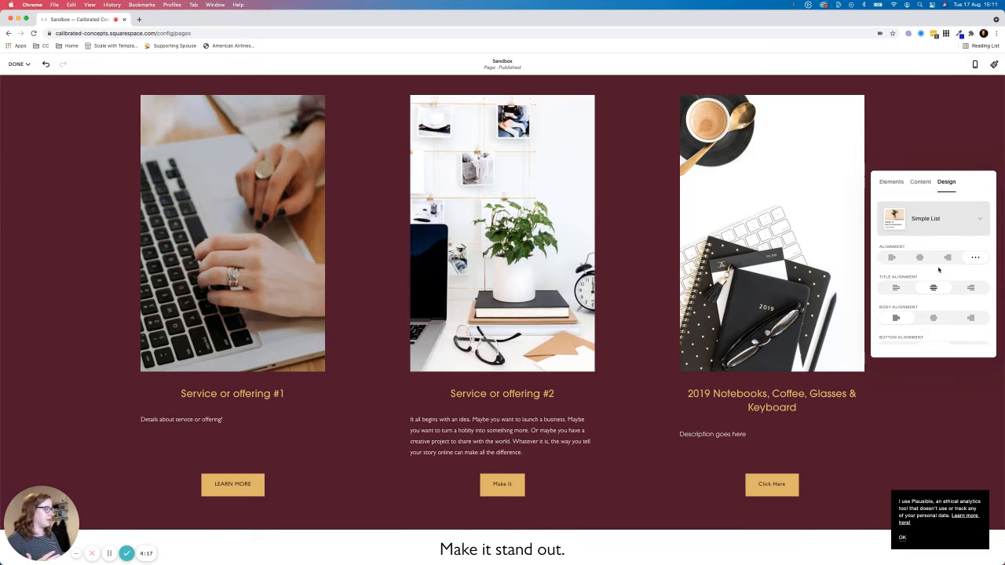
{"action": "left_click", "coordinate": [921, 258]}
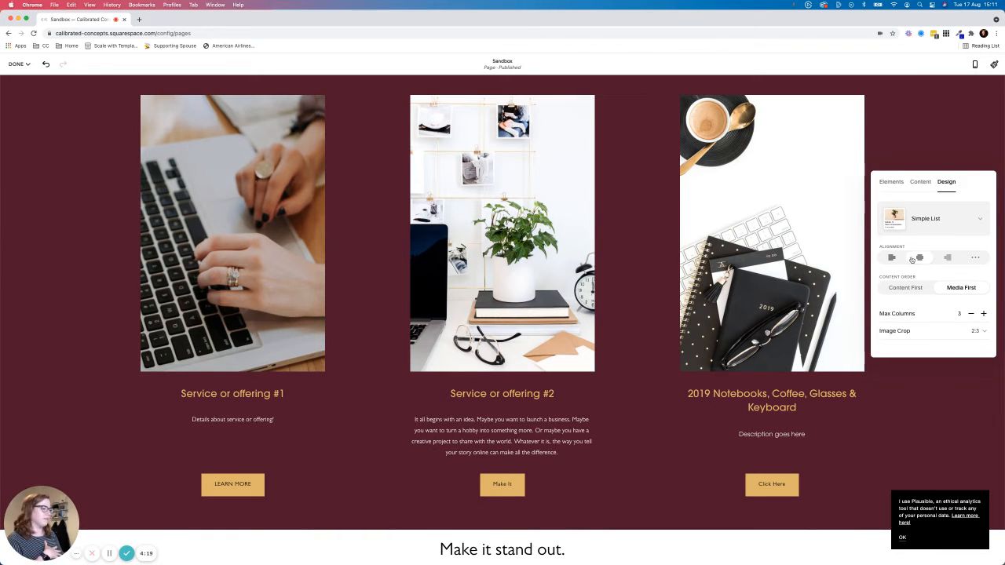
{"action": "scroll", "coordinate": [911, 260], "scroll_direction": "down", "scroll_amount": 2}
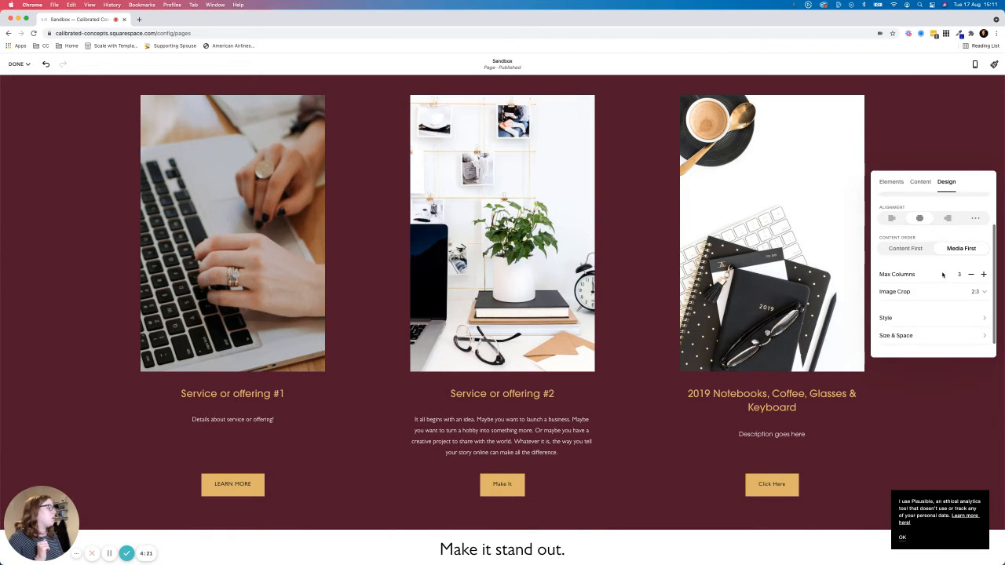
{"action": "scroll", "coordinate": [911, 281], "scroll_direction": "up", "scroll_amount": 4}
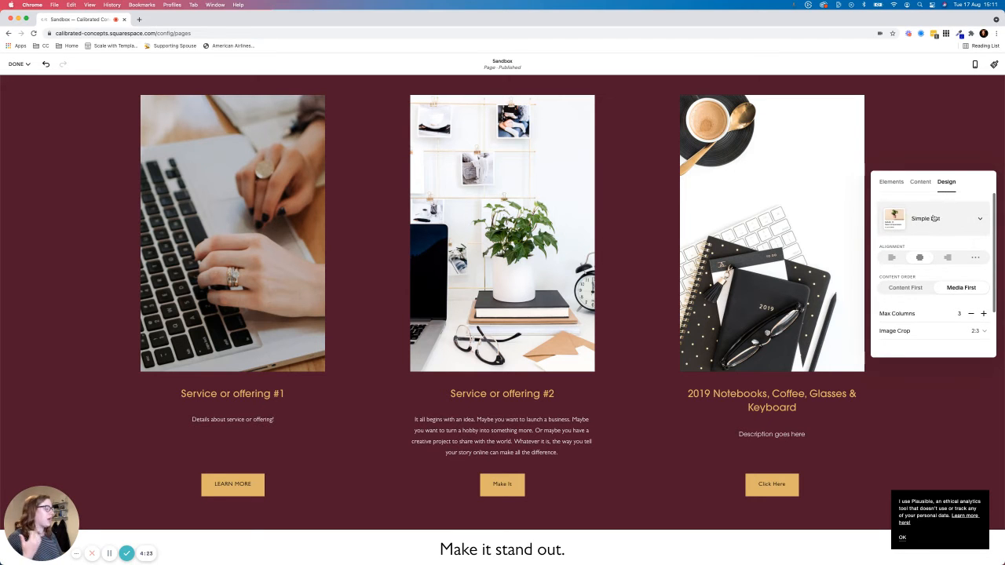
Switch the service section to the Carousel layout, try 4 maximum columns and reduce the maximum to 2.
{"action": "left_click", "coordinate": [925, 285]}
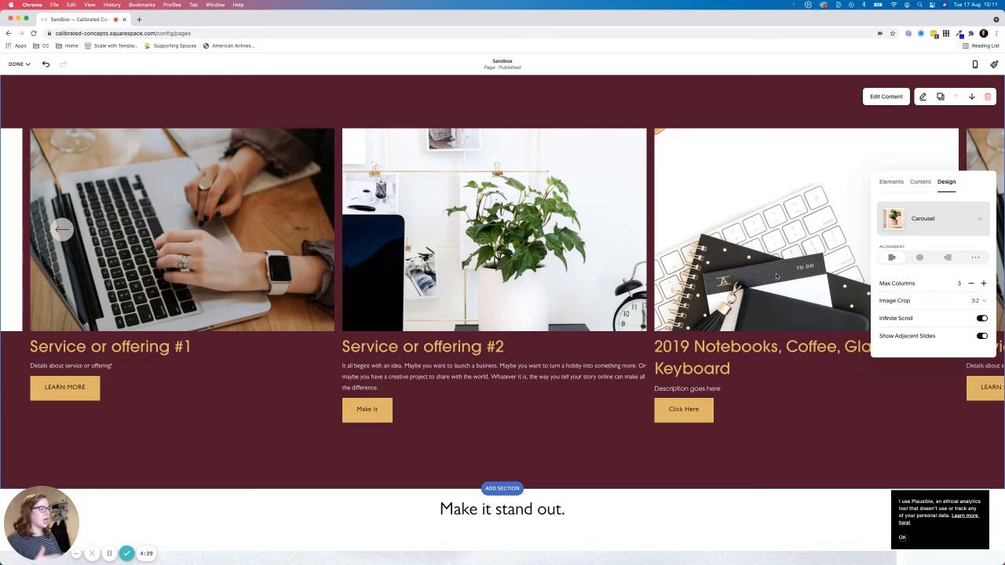
{"action": "left_click", "coordinate": [984, 284]}
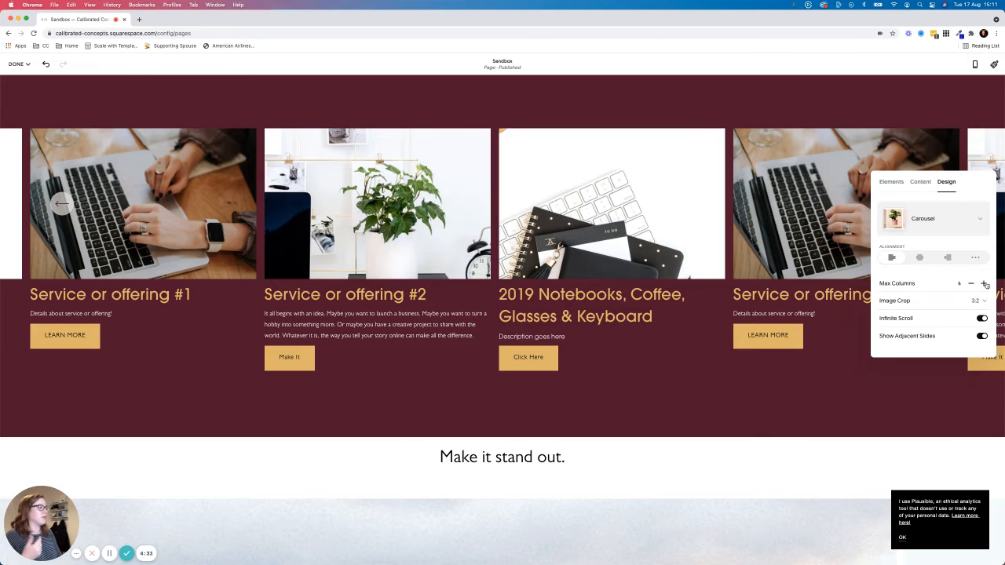
{"action": "left_click", "coordinate": [972, 284]}
{"action": "left_click", "coordinate": [972, 284]}
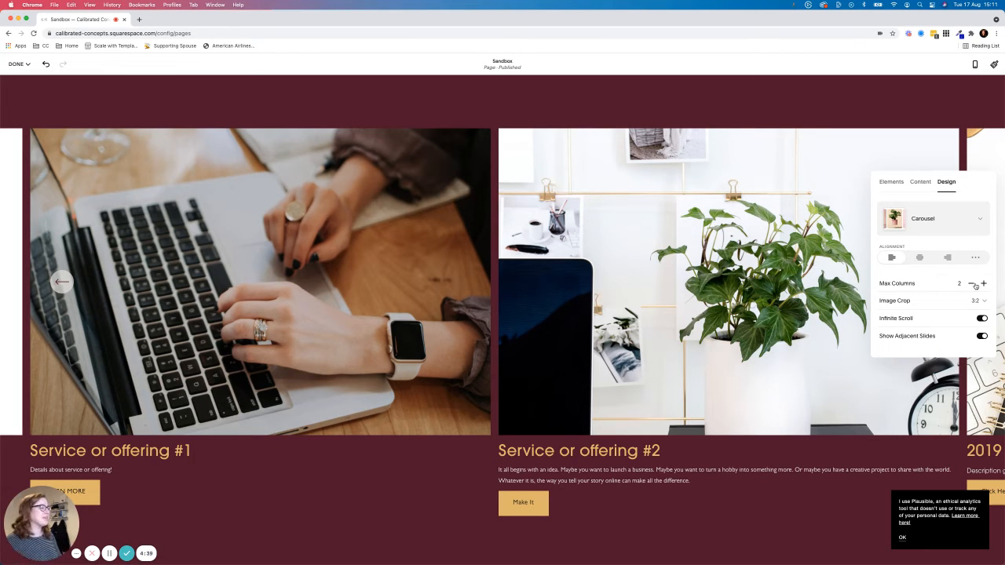
{"action": "scroll", "coordinate": [948, 306], "scroll_direction": "down", "scroll_amount": 2}
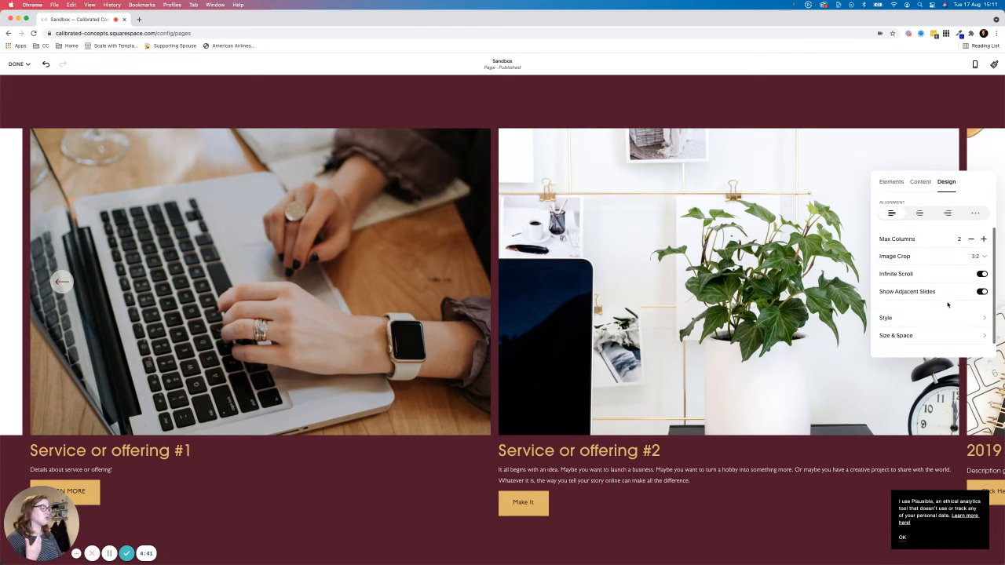
{"action": "scroll", "coordinate": [946, 305], "scroll_direction": "up", "scroll_amount": 2}
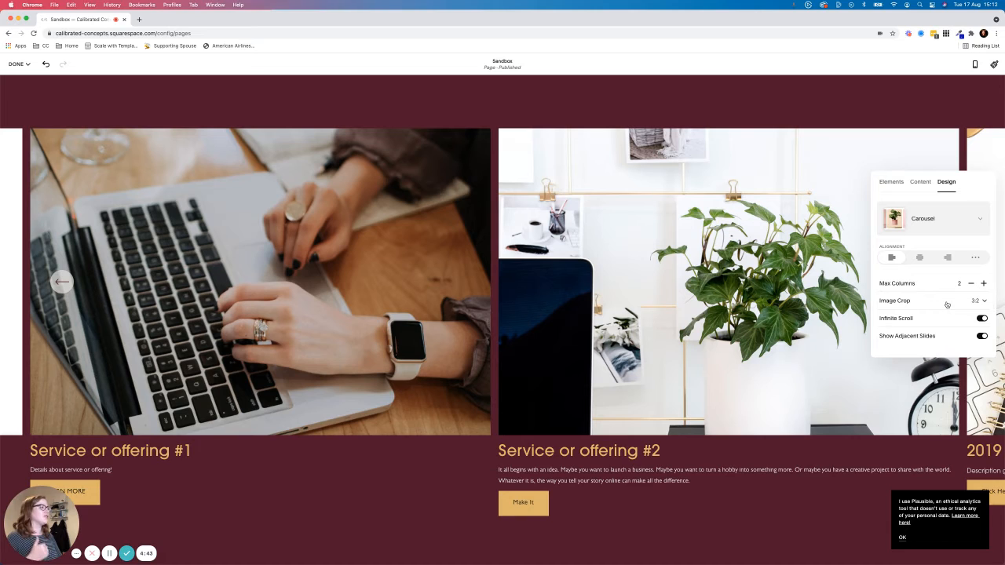
Add the auto-layout Headlines section with the centered mountain slideshow above the service section.
{"action": "scroll", "coordinate": [693, 261], "scroll_direction": "up", "scroll_amount": 3}
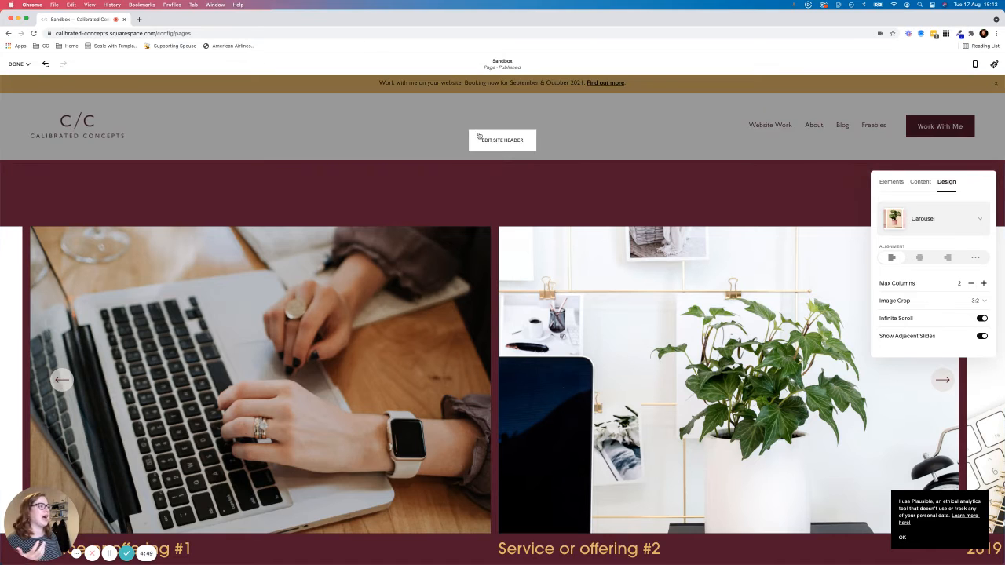
{"action": "left_click", "coordinate": [503, 162]}
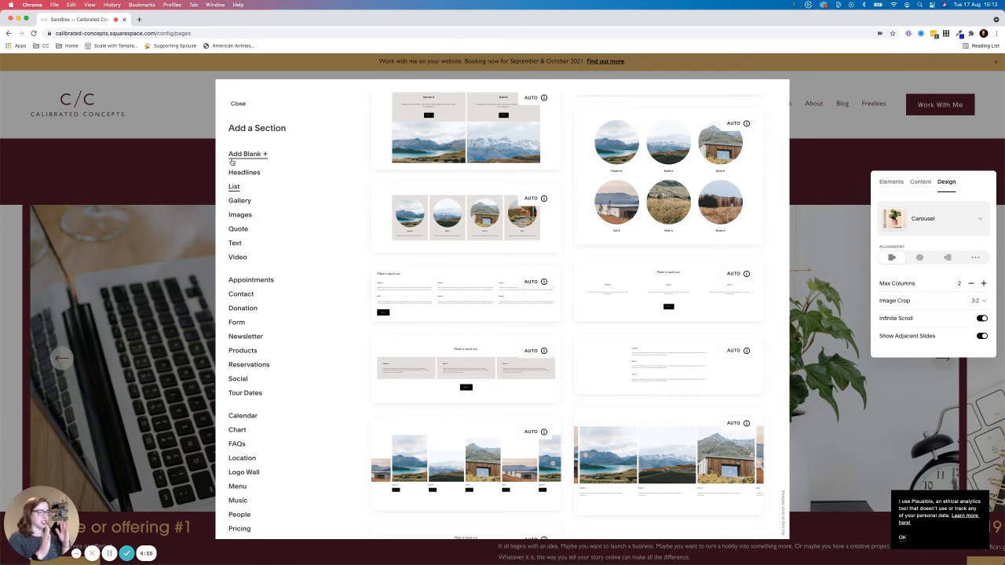
{"action": "left_click", "coordinate": [244, 173]}
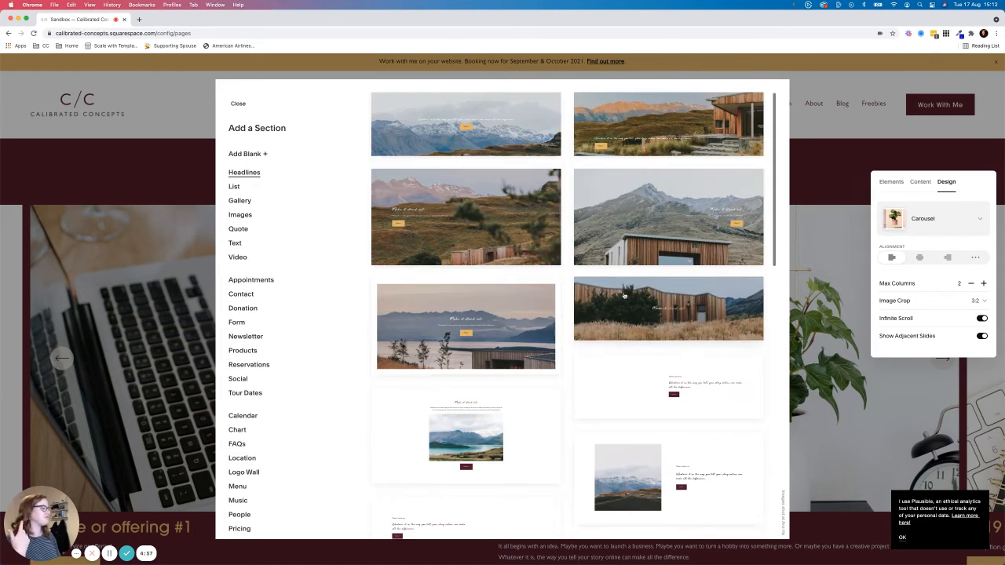
{"action": "scroll", "coordinate": [663, 267], "scroll_direction": "down", "scroll_amount": 5}
{"action": "scroll", "coordinate": [662, 267], "scroll_direction": "down", "scroll_amount": 5}
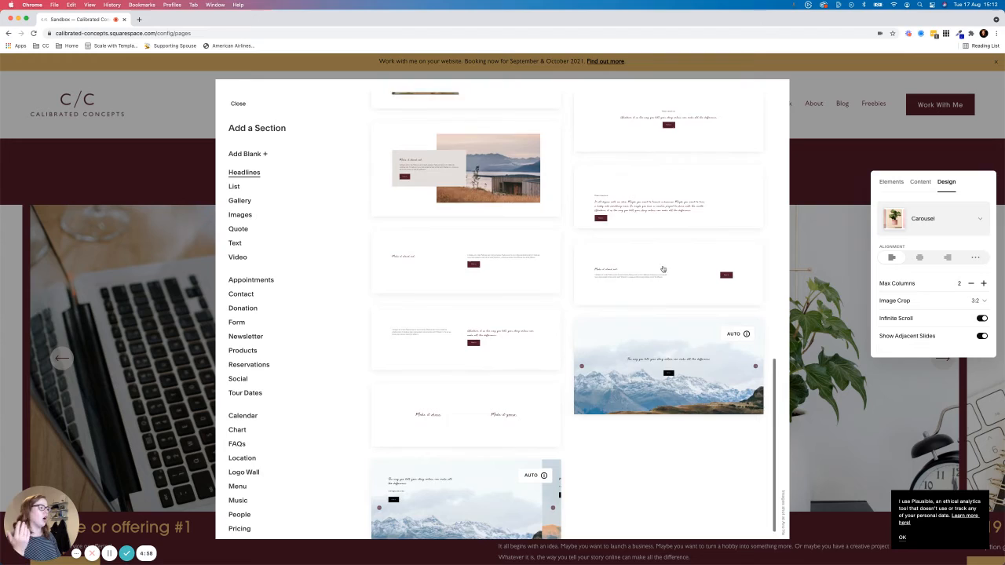
{"action": "left_click", "coordinate": [673, 328]}
{"action": "scroll", "coordinate": [676, 327], "scroll_direction": "down", "scroll_amount": 6}
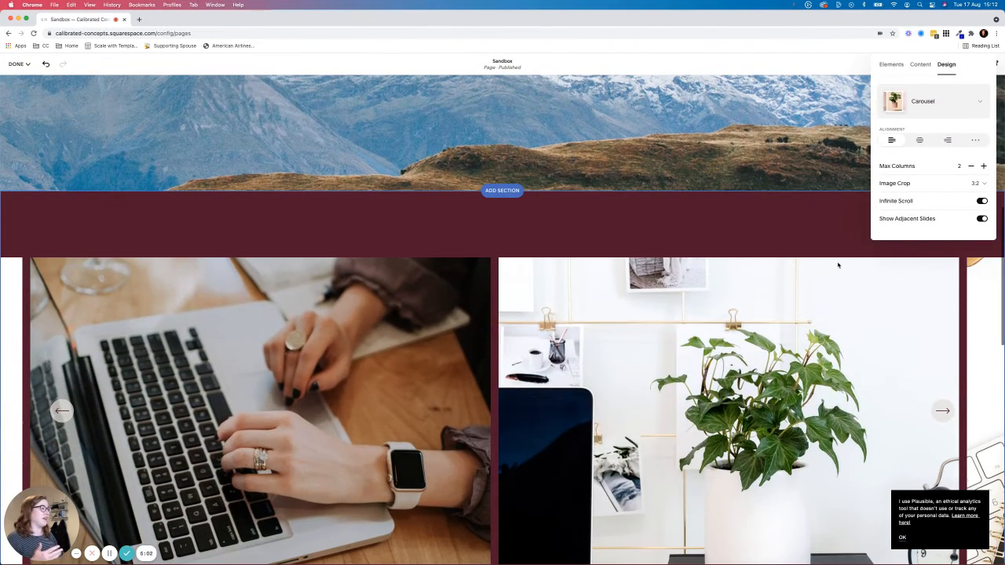
Reopen the service section's design options and change its layout from Carousel back to Banner Slideshow.
{"action": "left_click", "coordinate": [841, 238]}
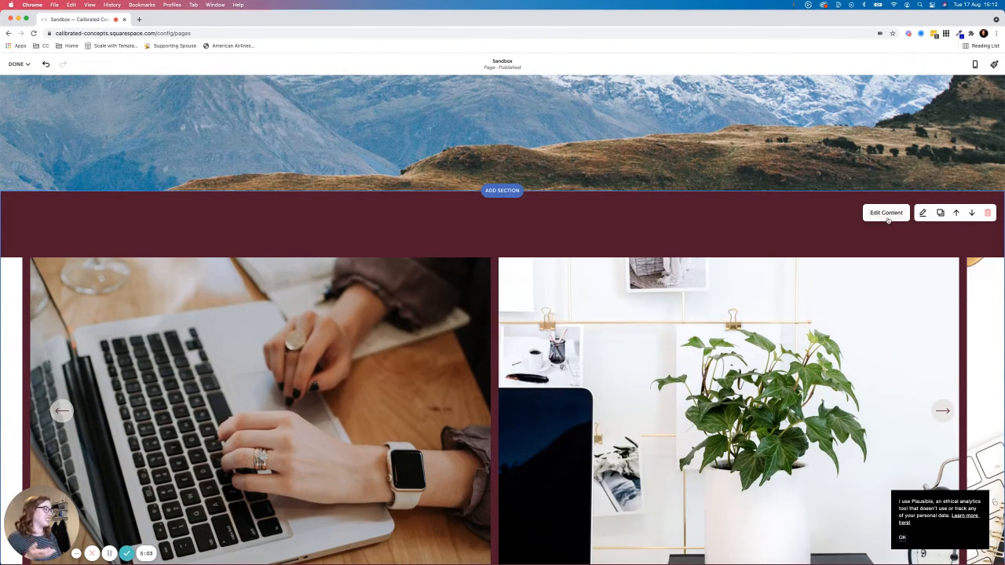
{"action": "left_click", "coordinate": [889, 220]}
{"action": "left_click", "coordinate": [949, 217]}
{"action": "left_click", "coordinate": [930, 252]}
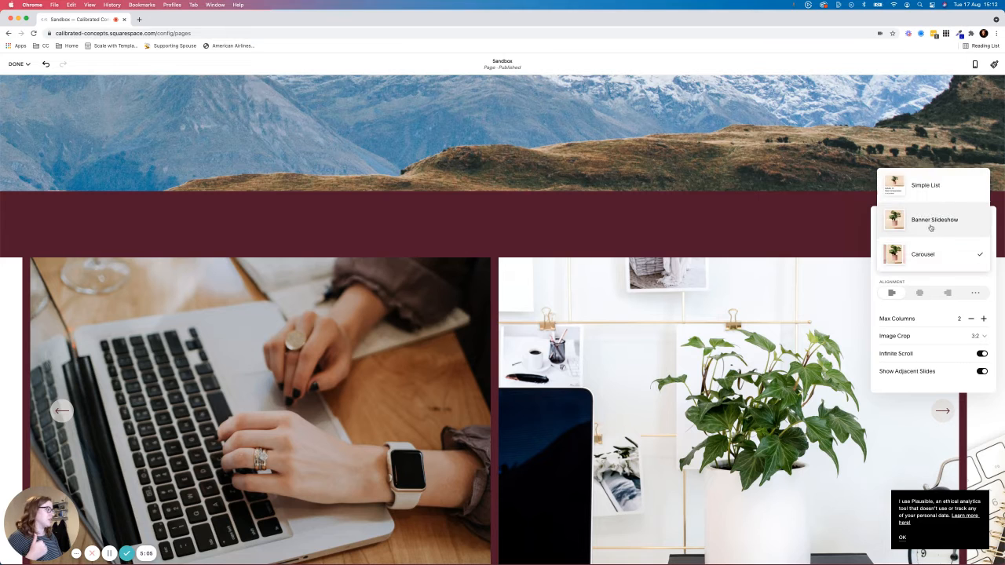
{"action": "left_click", "coordinate": [933, 221]}
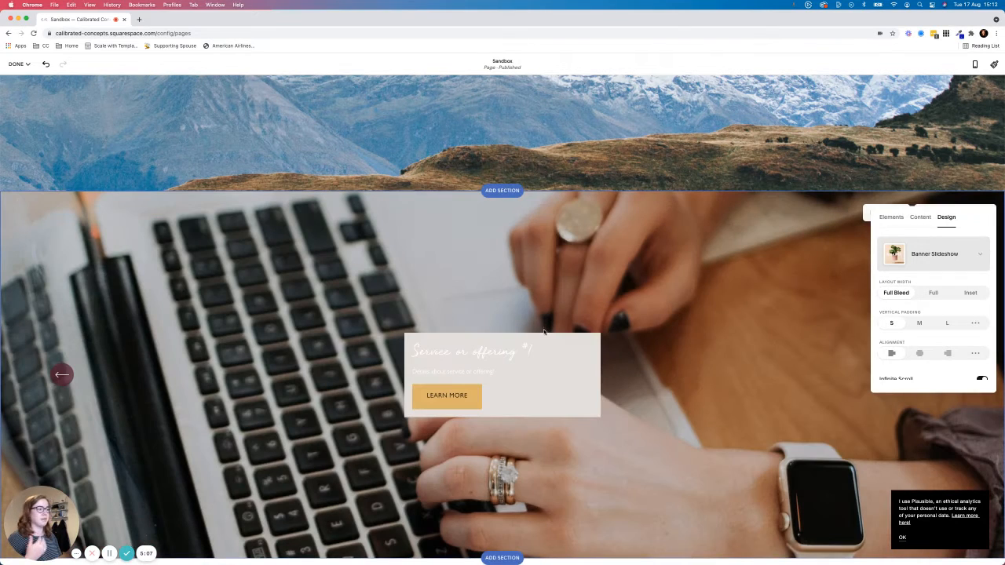
{"action": "scroll", "coordinate": [557, 345], "scroll_direction": "down", "scroll_amount": 2}
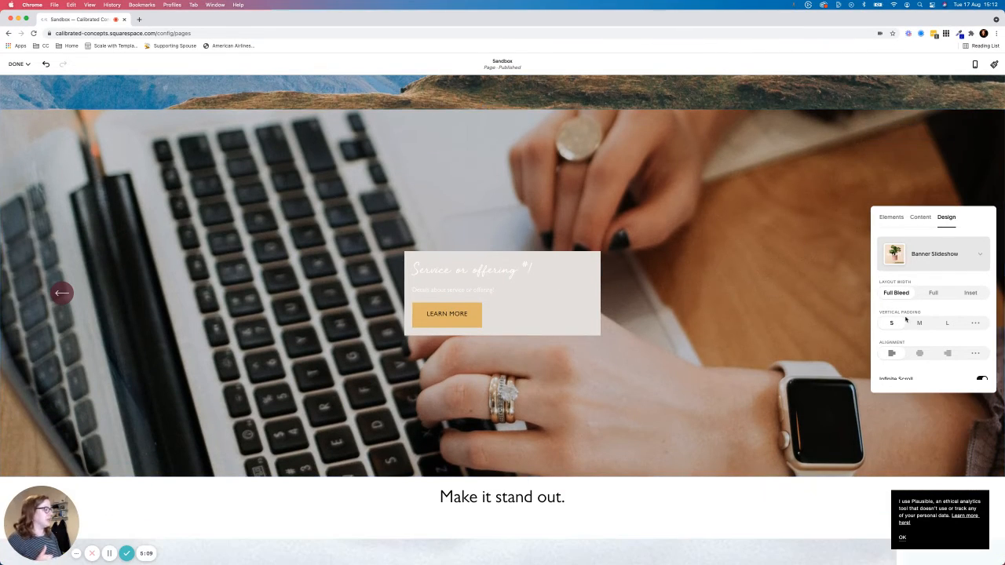
{"action": "scroll", "coordinate": [572, 301], "scroll_direction": "down", "scroll_amount": 1}
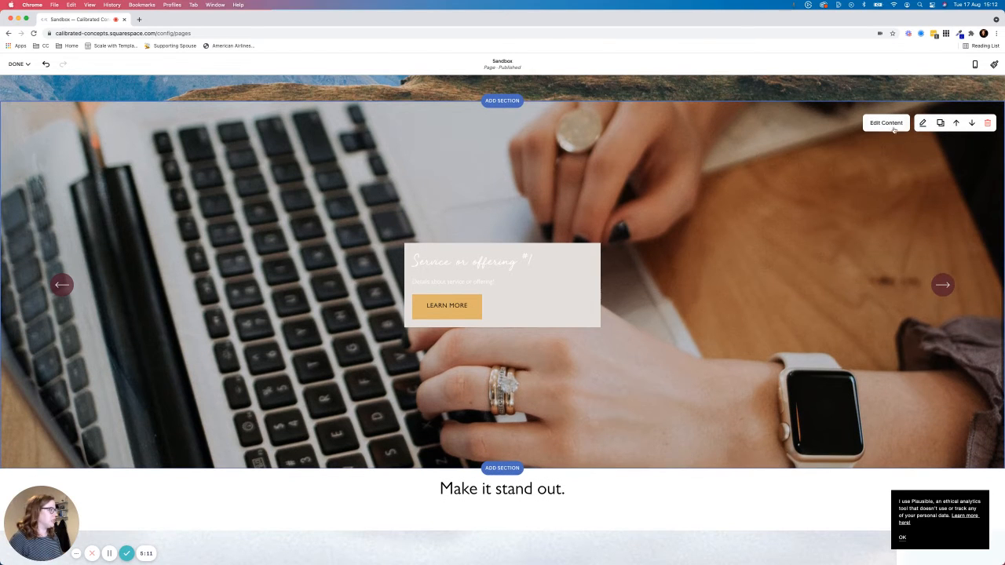
Try large card padding in the service slideshow's style settings and set the padding to medium.
{"action": "left_click", "coordinate": [894, 128]}
{"action": "left_click", "coordinate": [946, 126]}
{"action": "scroll", "coordinate": [934, 220], "scroll_direction": "down", "scroll_amount": 3}
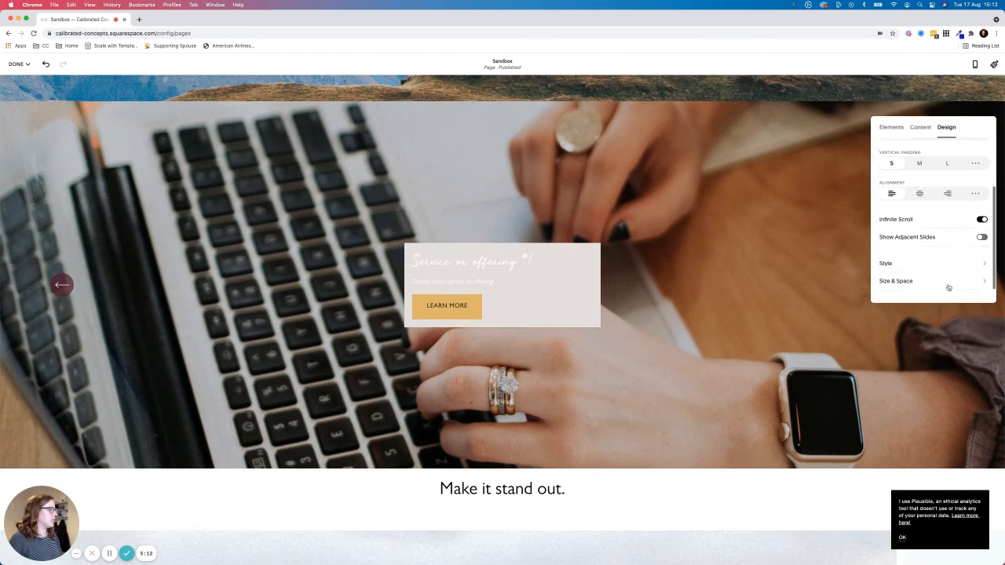
{"action": "left_click", "coordinate": [900, 267]}
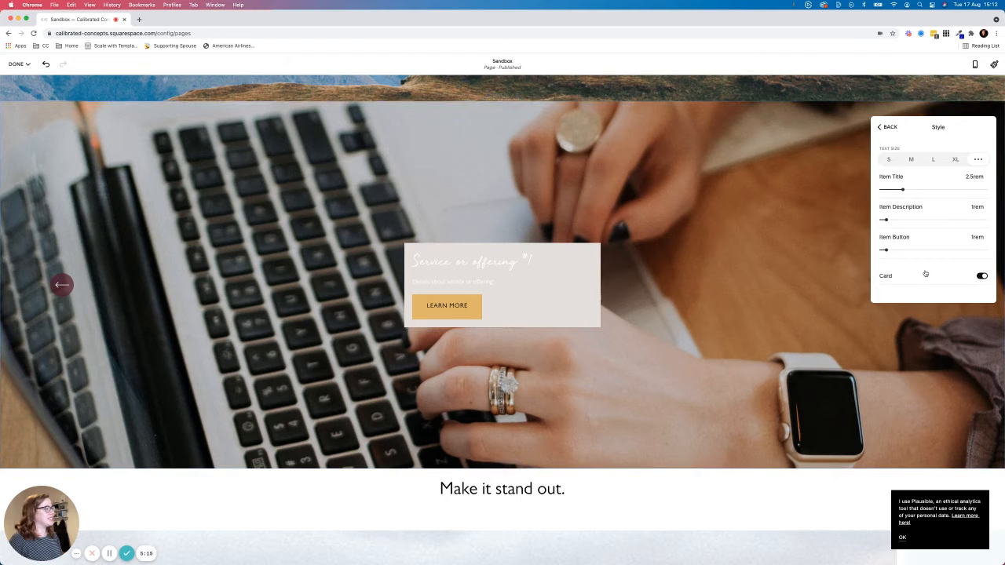
{"action": "scroll", "coordinate": [925, 274], "scroll_direction": "down", "scroll_amount": 2}
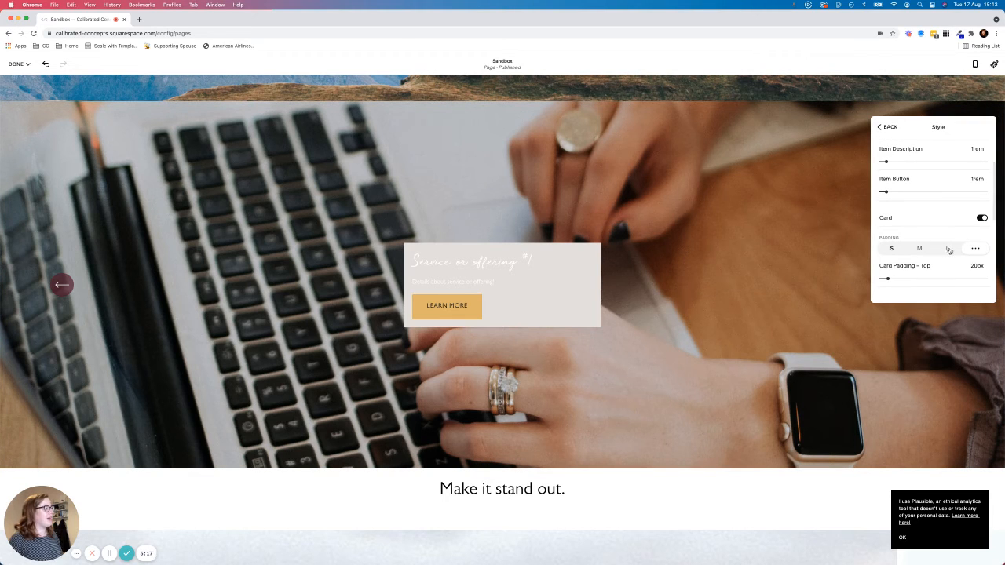
{"action": "left_click", "coordinate": [947, 249]}
{"action": "left_click", "coordinate": [926, 249]}
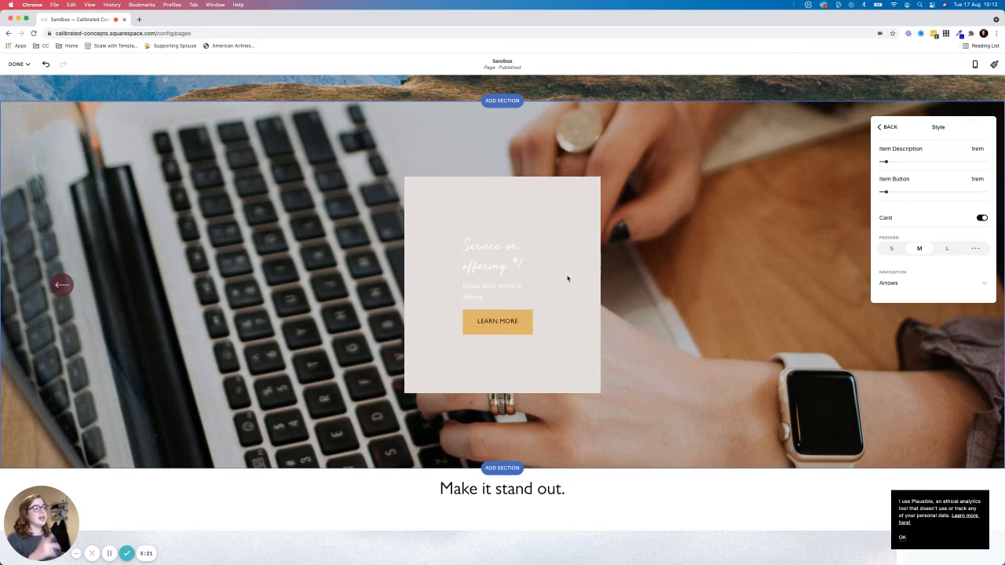
{"action": "scroll", "coordinate": [520, 280], "scroll_direction": "down", "scroll_amount": 1}
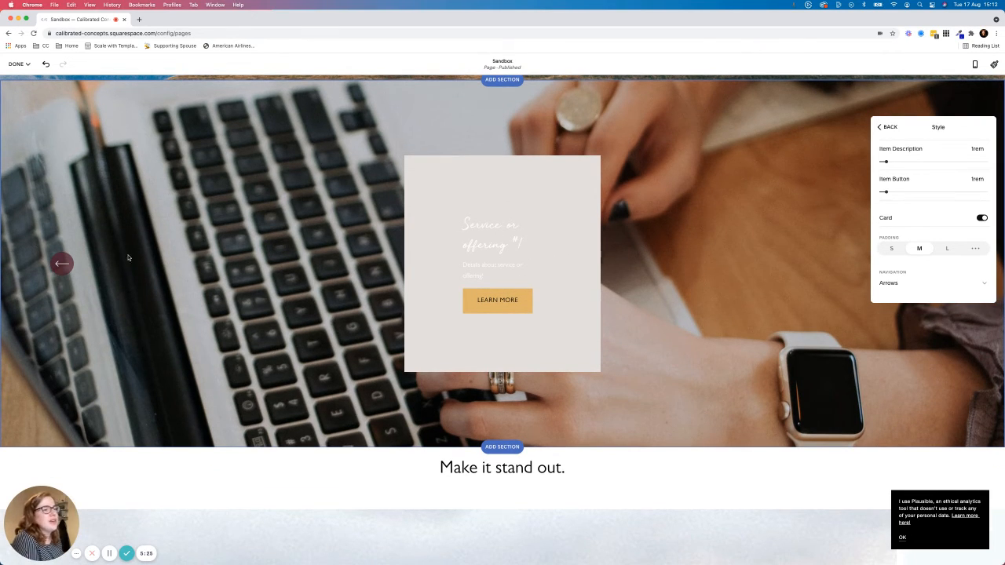
Try the Dark 1 and Light 1 color themes on the service section and apply Darkest 1.
{"action": "left_click", "coordinate": [972, 92]}
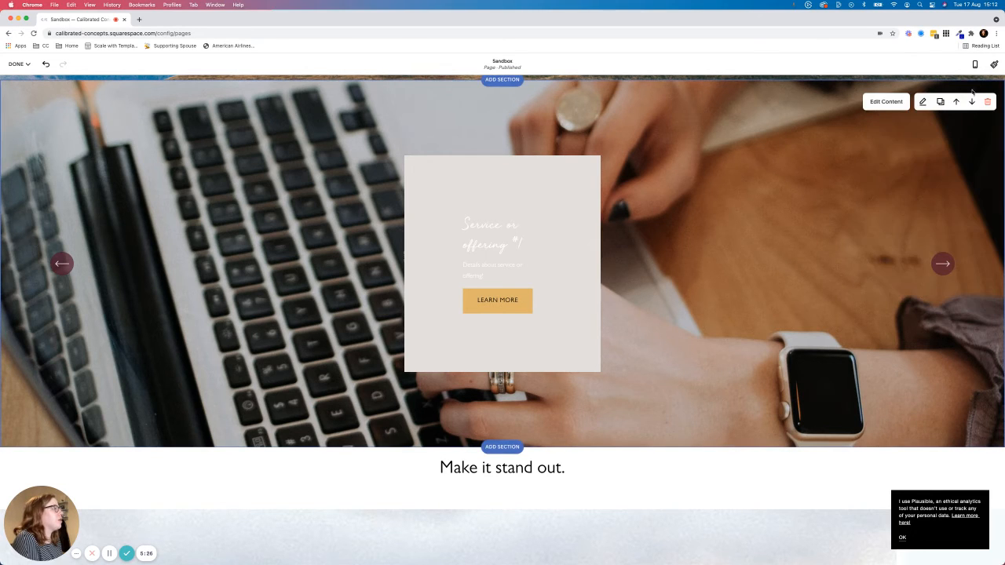
{"action": "left_click", "coordinate": [922, 103]}
{"action": "left_click", "coordinate": [926, 106]}
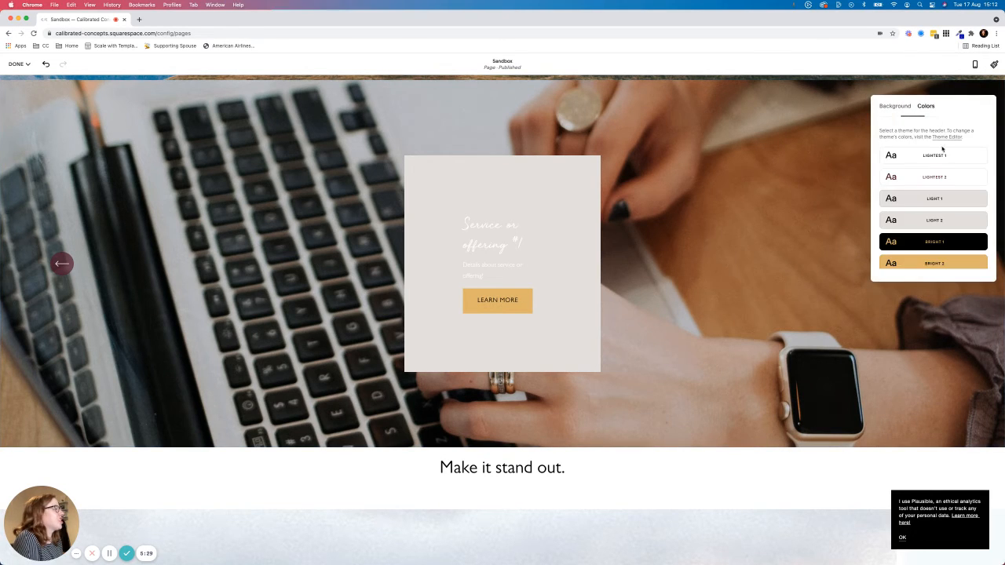
{"action": "scroll", "coordinate": [951, 205], "scroll_direction": "down", "scroll_amount": 2}
{"action": "left_click", "coordinate": [950, 180]}
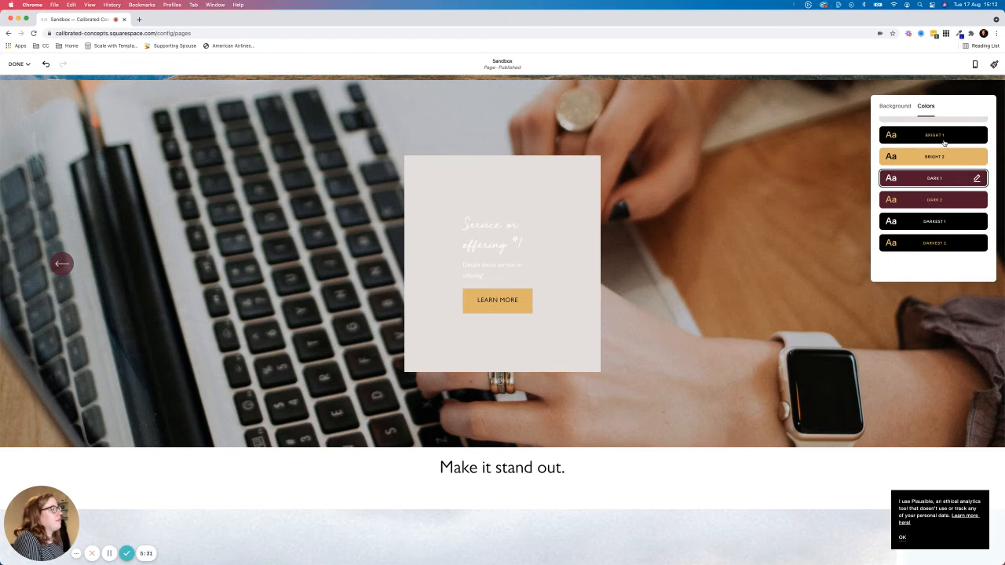
{"action": "scroll", "coordinate": [946, 149], "scroll_direction": "up", "scroll_amount": 2}
{"action": "left_click", "coordinate": [953, 157]}
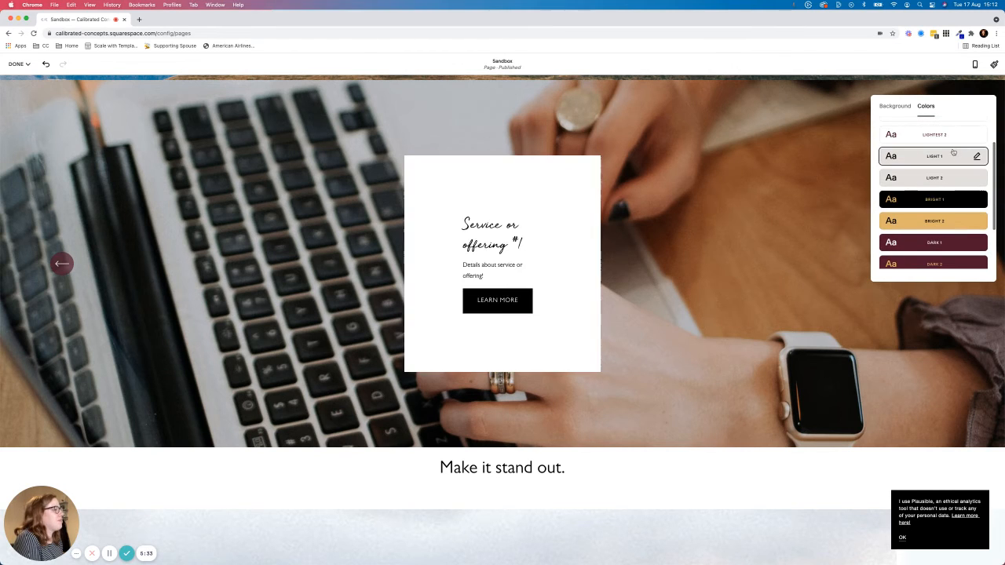
{"action": "left_click", "coordinate": [956, 239]}
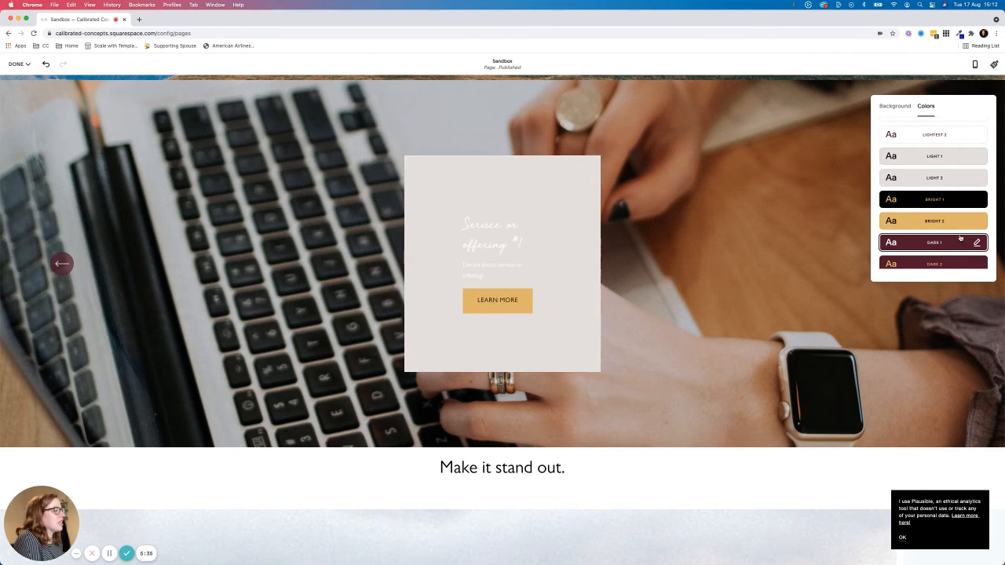
{"action": "scroll", "coordinate": [960, 238], "scroll_direction": "down", "scroll_amount": 2}
{"action": "left_click", "coordinate": [955, 227]}
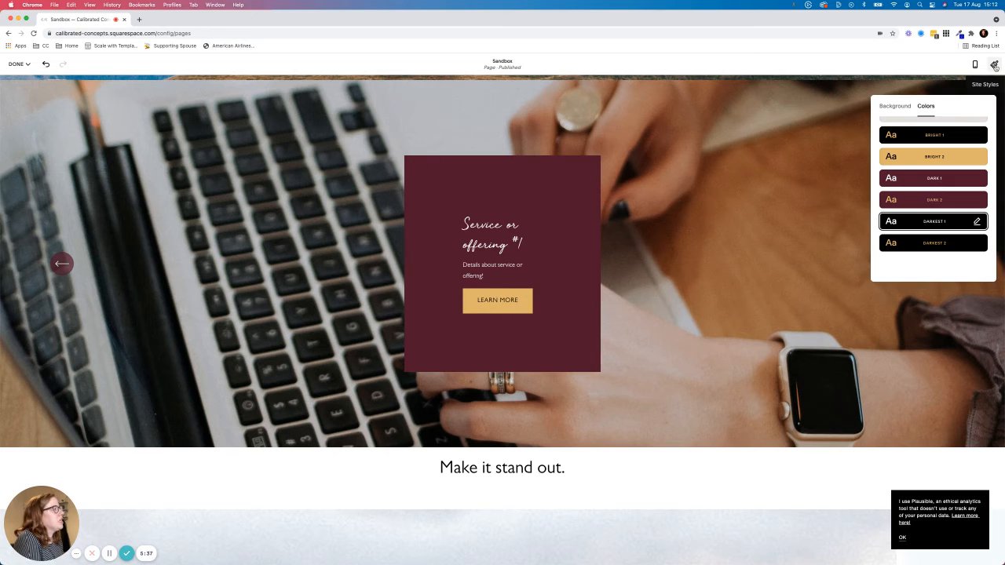
View the Site Styles options and return to the service section without opening any of them.
{"action": "left_click", "coordinate": [995, 66]}
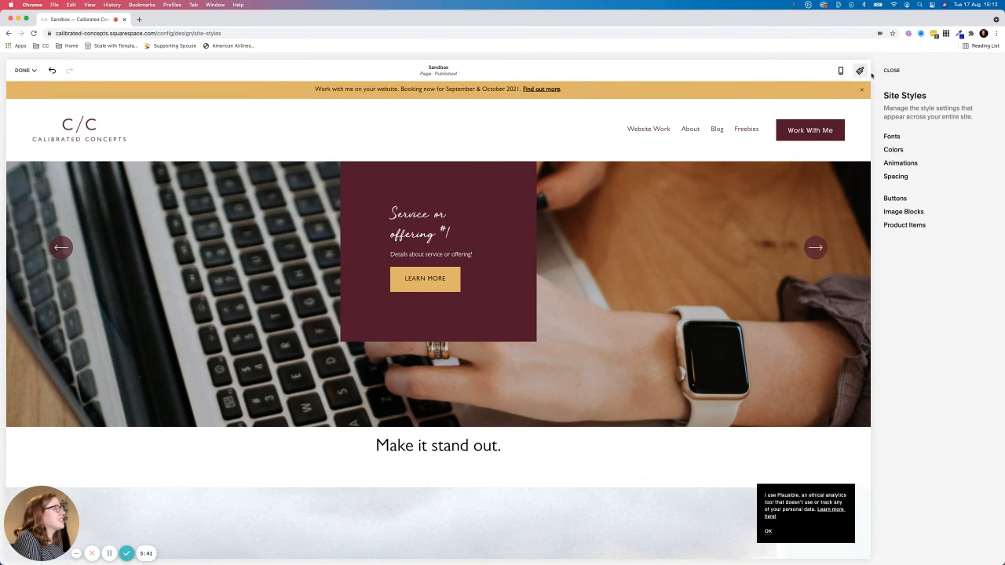
{"action": "left_click", "coordinate": [862, 71]}
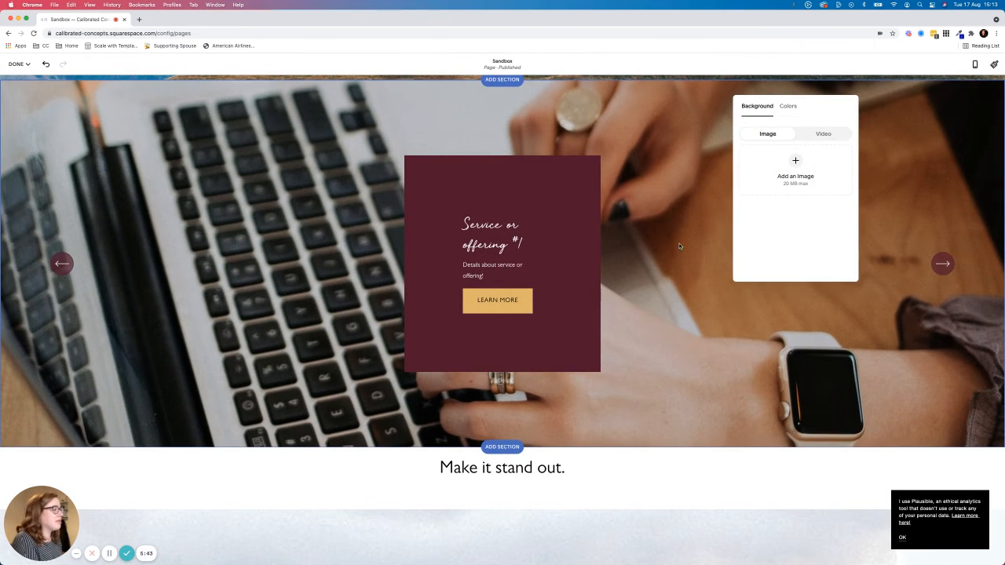
{"action": "left_click", "coordinate": [558, 184]}
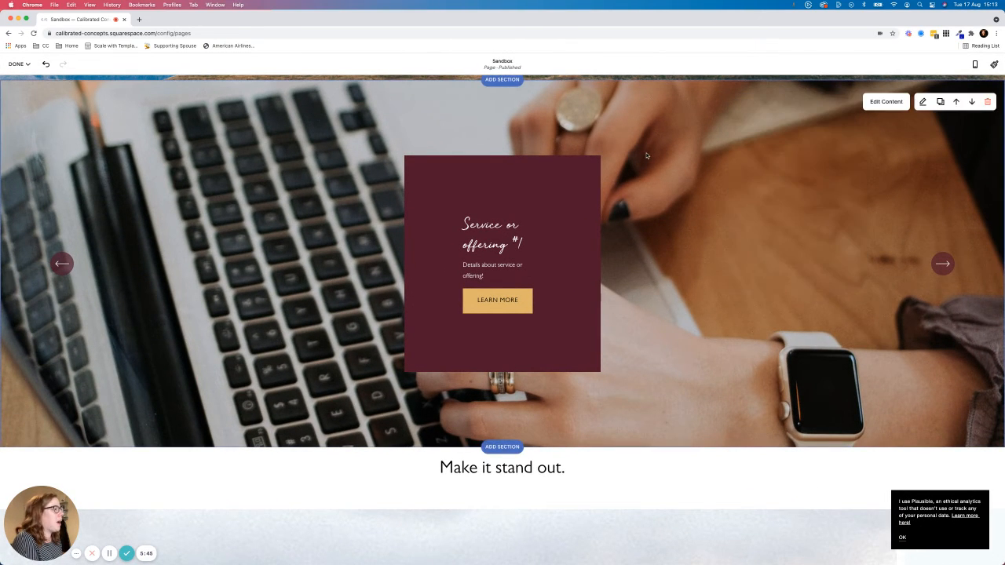
Try custom card padding in the service slideshow's style settings, with 1% on the right and 4% on the left.
{"action": "left_click", "coordinate": [906, 104]}
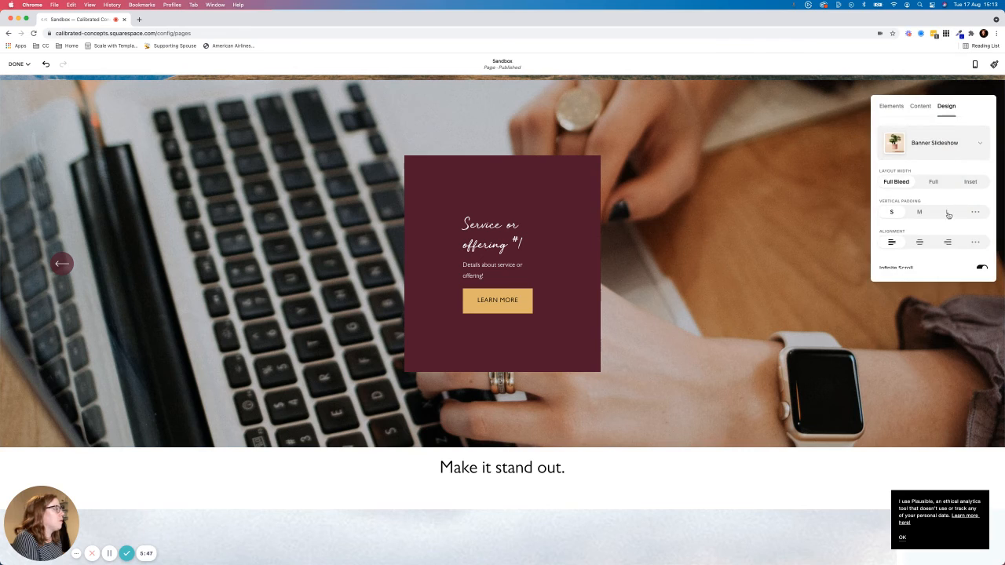
{"action": "scroll", "coordinate": [948, 220], "scroll_direction": "down", "scroll_amount": 3}
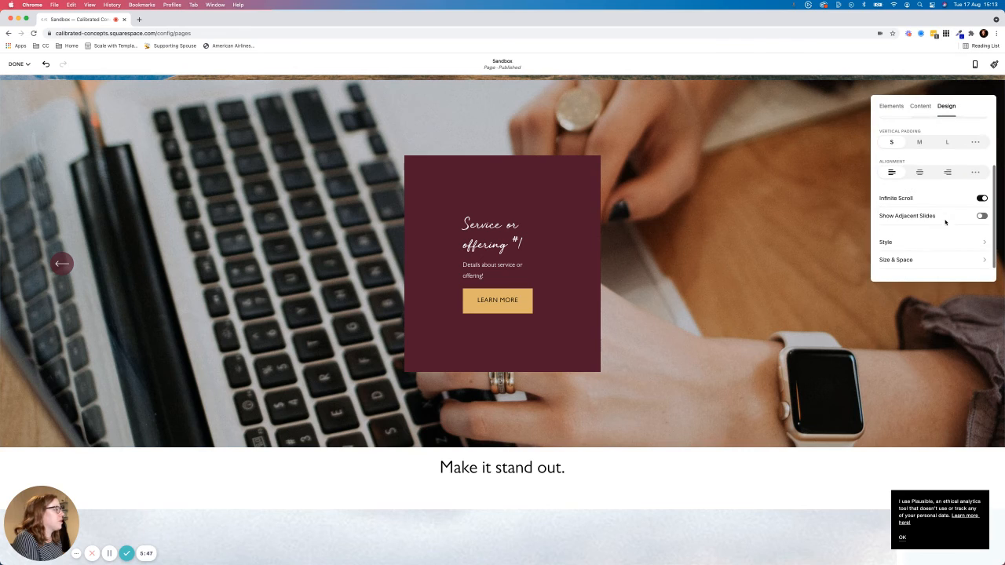
{"action": "left_click", "coordinate": [895, 242]}
{"action": "scroll", "coordinate": [907, 257], "scroll_direction": "down", "scroll_amount": 2}
{"action": "scroll", "coordinate": [906, 256], "scroll_direction": "down", "scroll_amount": 1}
{"action": "left_click", "coordinate": [975, 209]}
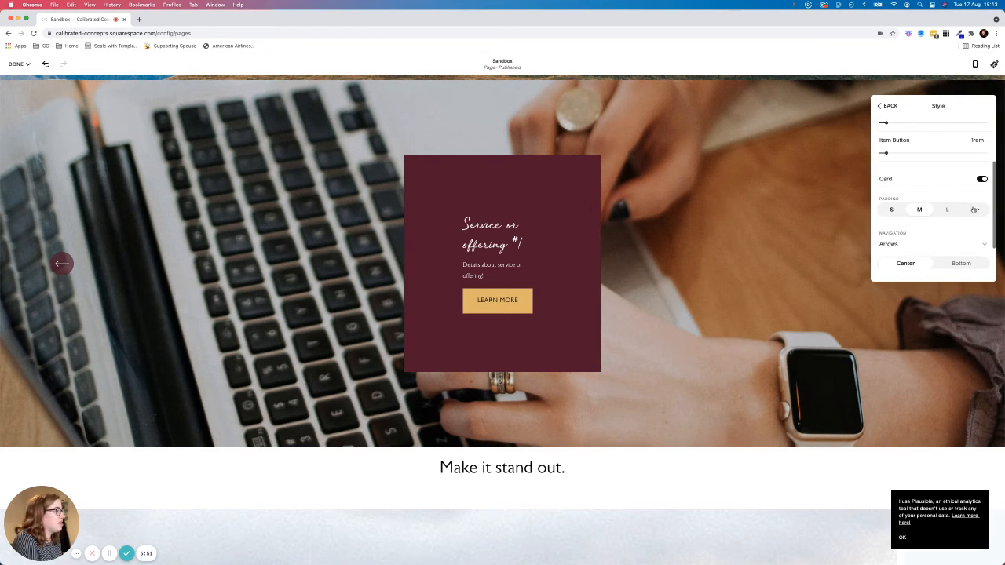
{"action": "scroll", "coordinate": [889, 239], "scroll_direction": "down", "scroll_amount": 2}
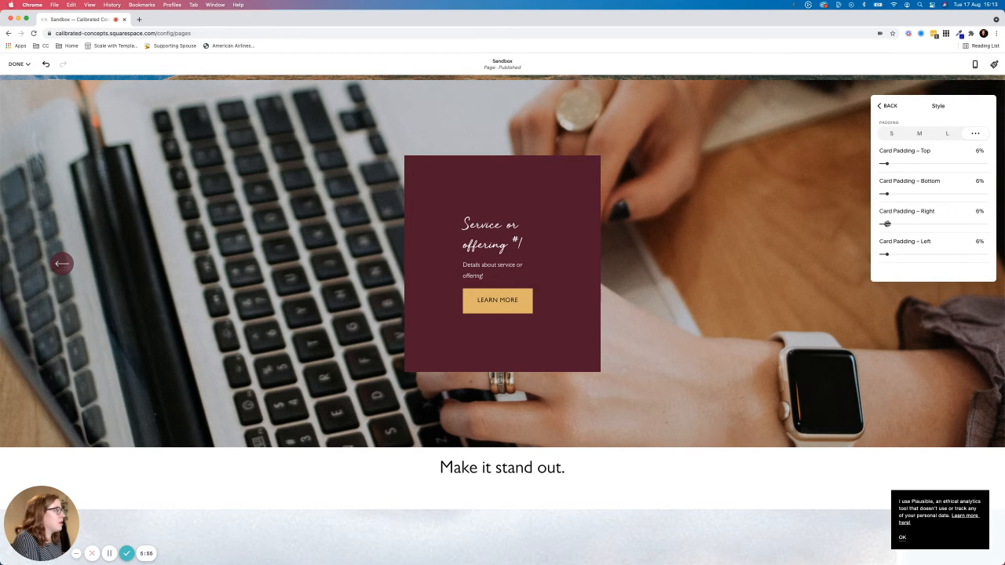
{"action": "left_click_drag", "start_coordinate": [888, 224], "coordinate": [884, 252]}
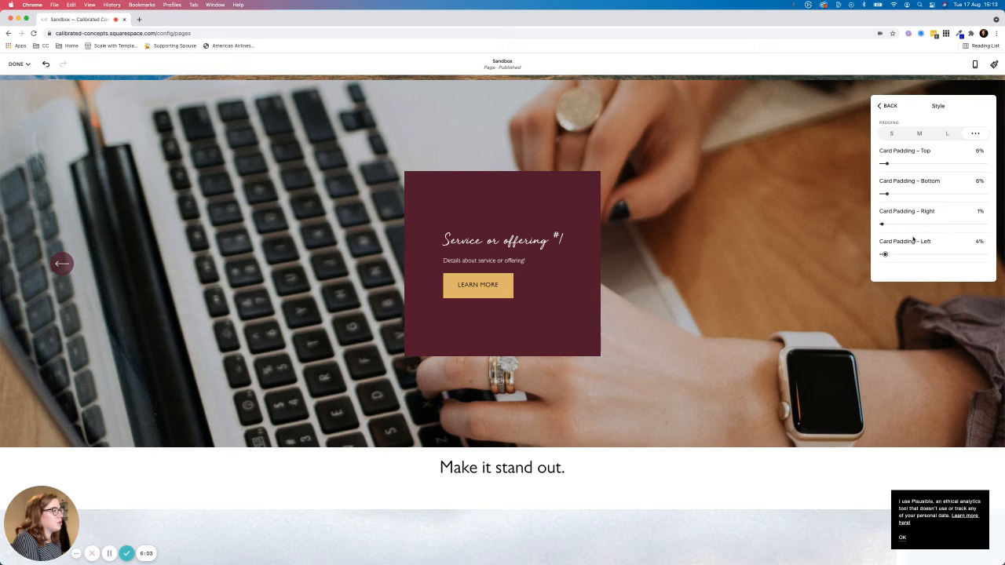
Try custom text sizes for the service slides, with a 4.2rem title, a 2.3rem description and a larger button.
{"action": "scroll", "coordinate": [918, 137], "scroll_direction": "up", "scroll_amount": 5}
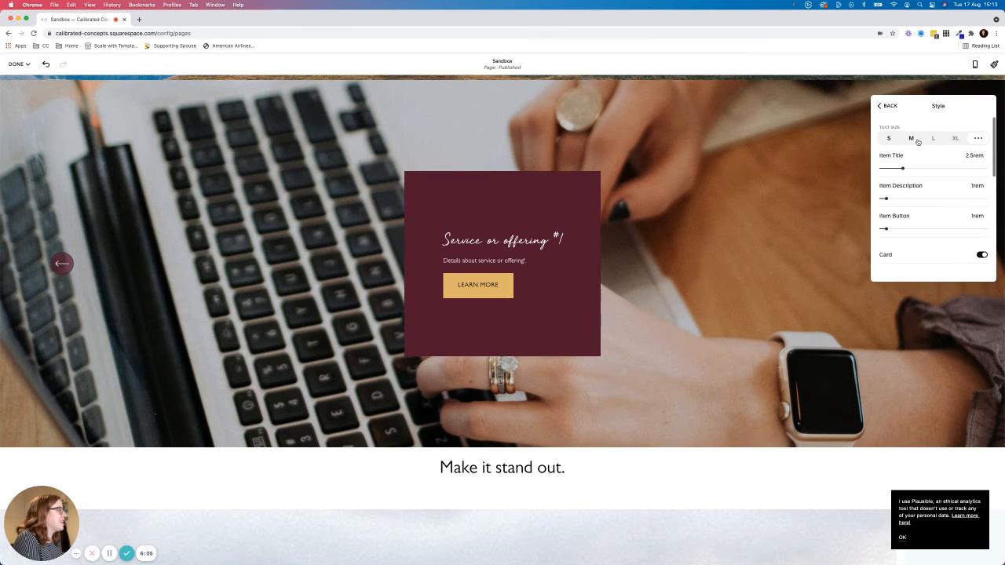
{"action": "left_click_drag", "start_coordinate": [903, 169], "coordinate": [925, 170]}
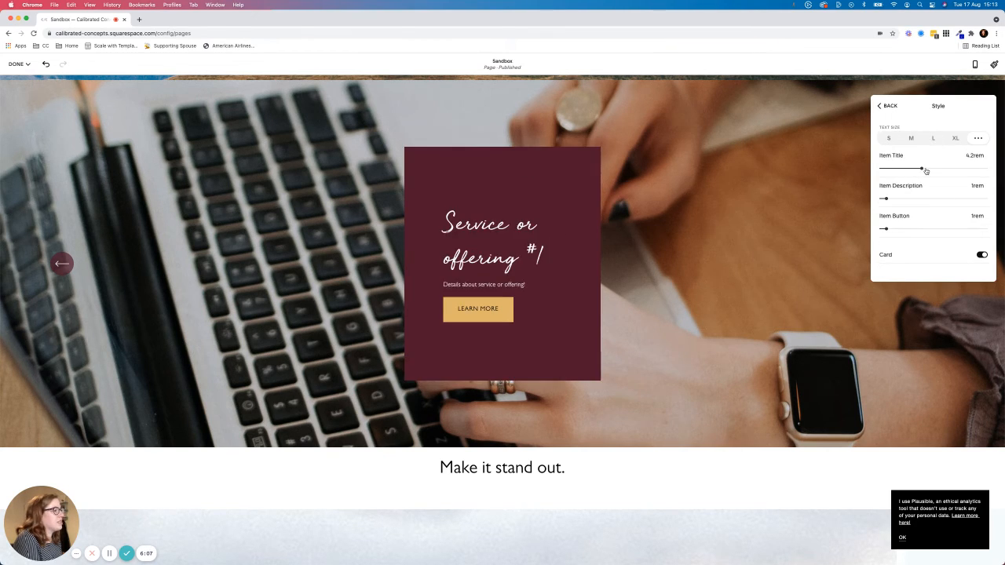
{"action": "left_click", "coordinate": [901, 201]}
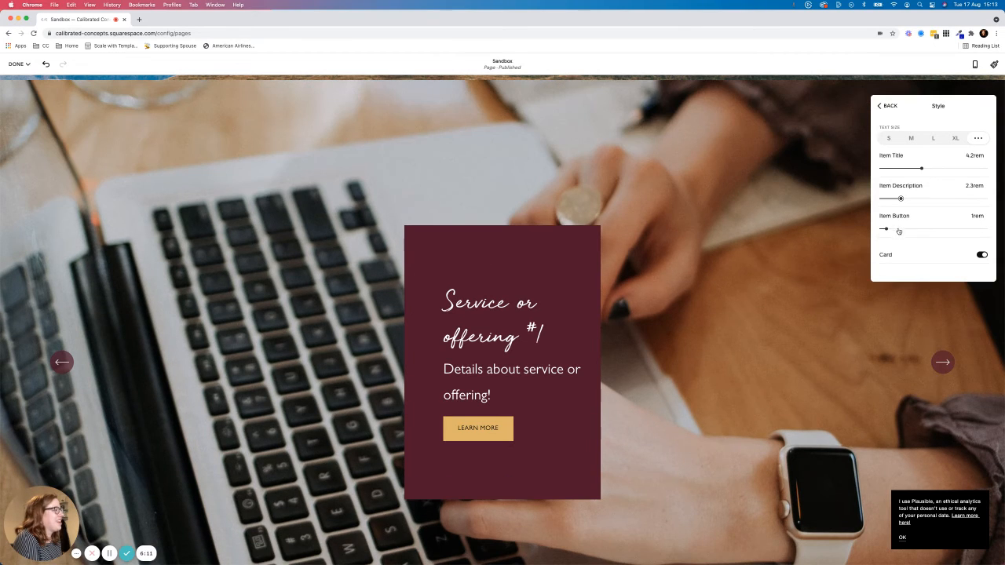
{"action": "left_click", "coordinate": [900, 230]}
{"action": "left_click", "coordinate": [923, 230]}
Try the L text size, set the service slides' text size to XL and return the card padding to medium.
{"action": "left_click", "coordinate": [937, 142]}
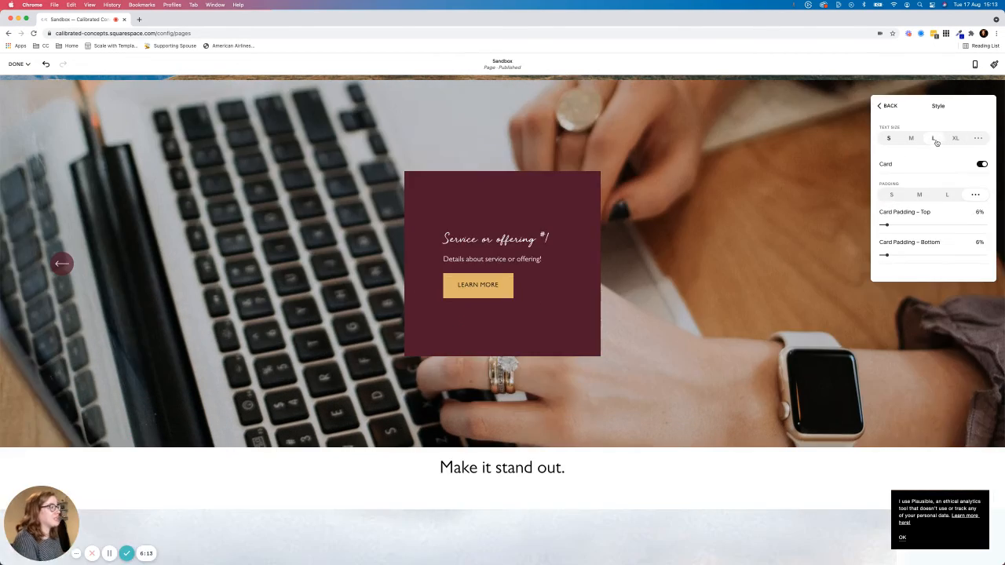
{"action": "left_click", "coordinate": [953, 138]}
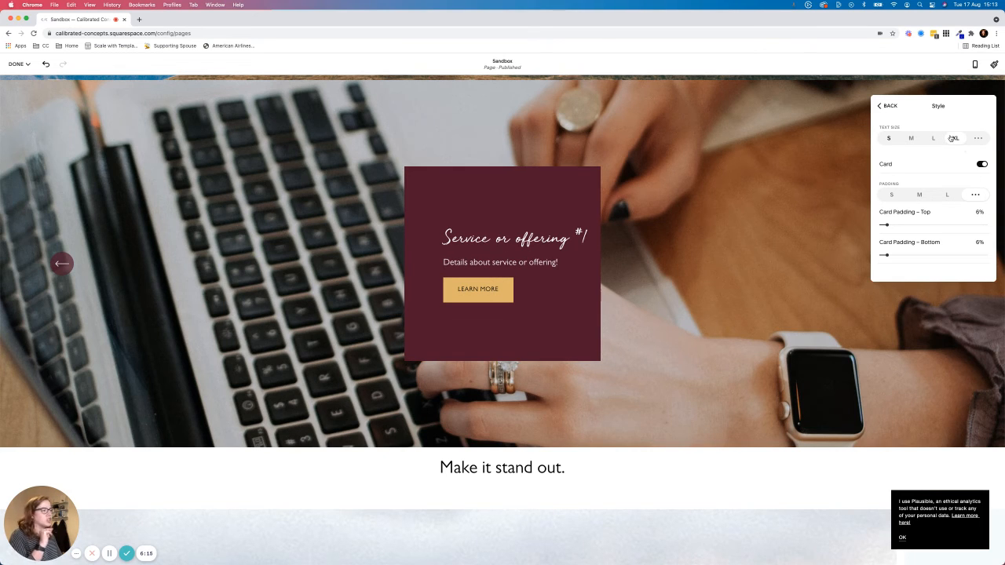
{"action": "scroll", "coordinate": [927, 212], "scroll_direction": "down", "scroll_amount": 3}
{"action": "scroll", "coordinate": [922, 197], "scroll_direction": "up", "scroll_amount": 2}
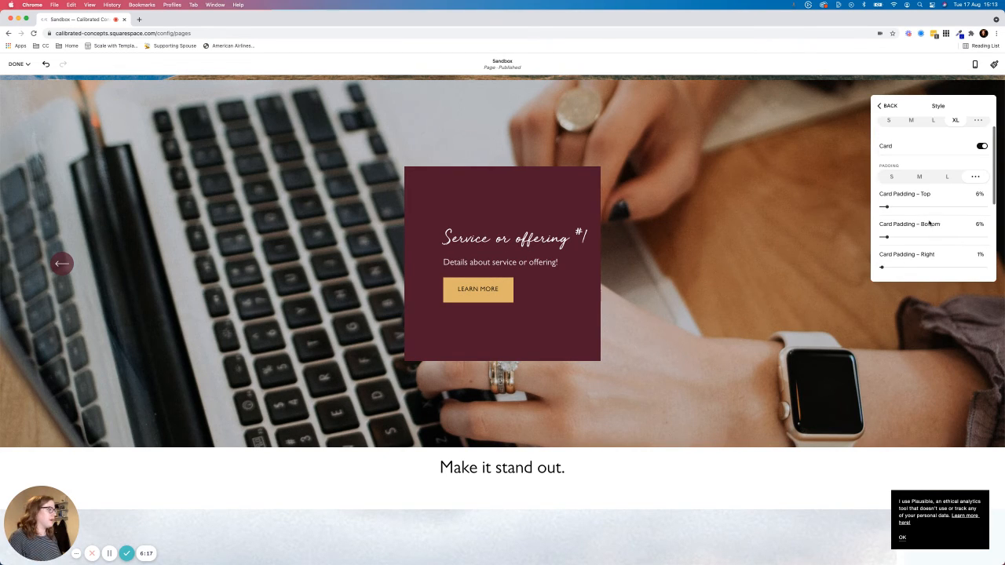
{"action": "left_click", "coordinate": [917, 180]}
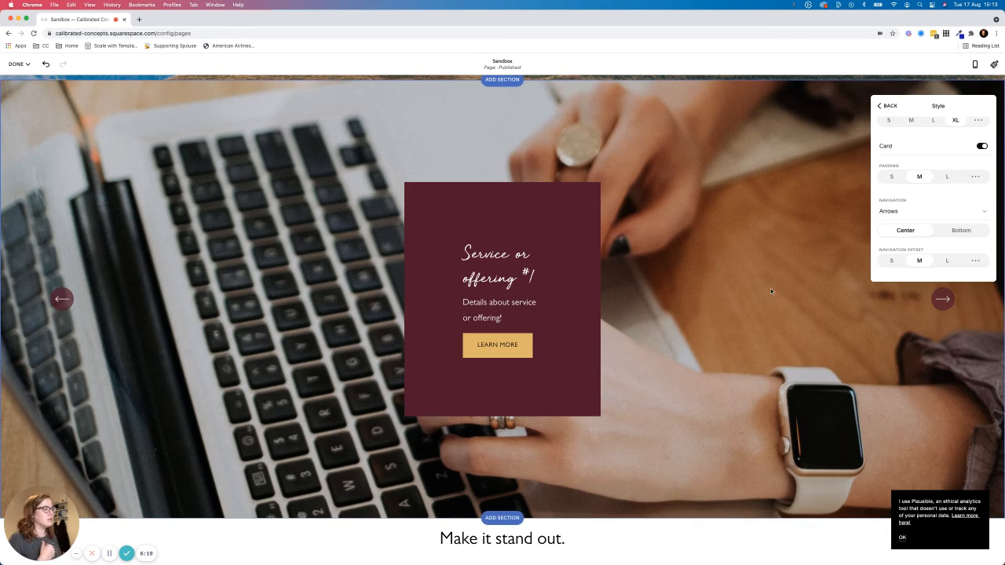
Leave the style settings and step through the service slideshow's slides to check how the cards adapt to their text.
{"action": "scroll", "coordinate": [949, 191], "scroll_direction": "down", "scroll_amount": 1}
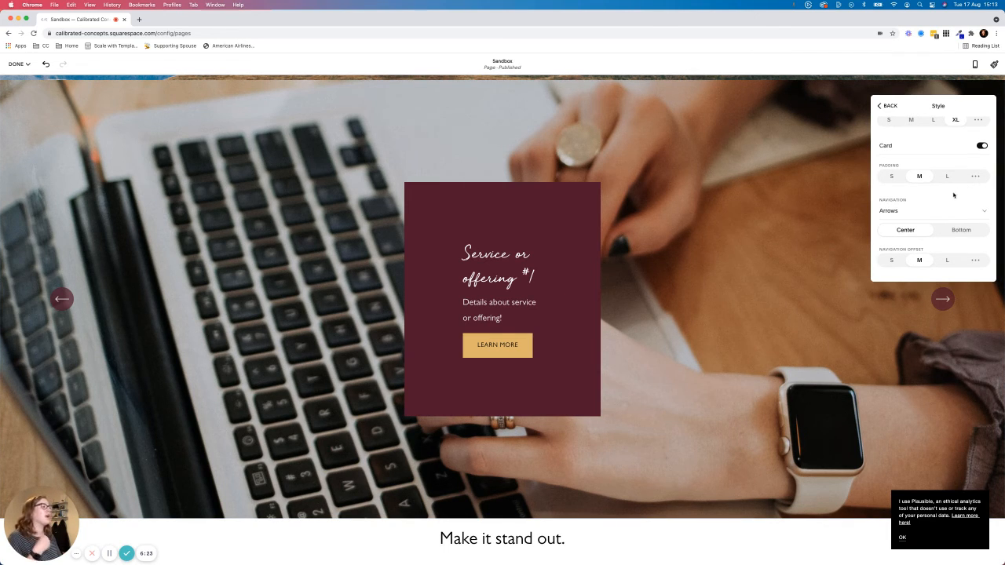
{"action": "left_click", "coordinate": [731, 199]}
{"action": "left_click", "coordinate": [940, 299]}
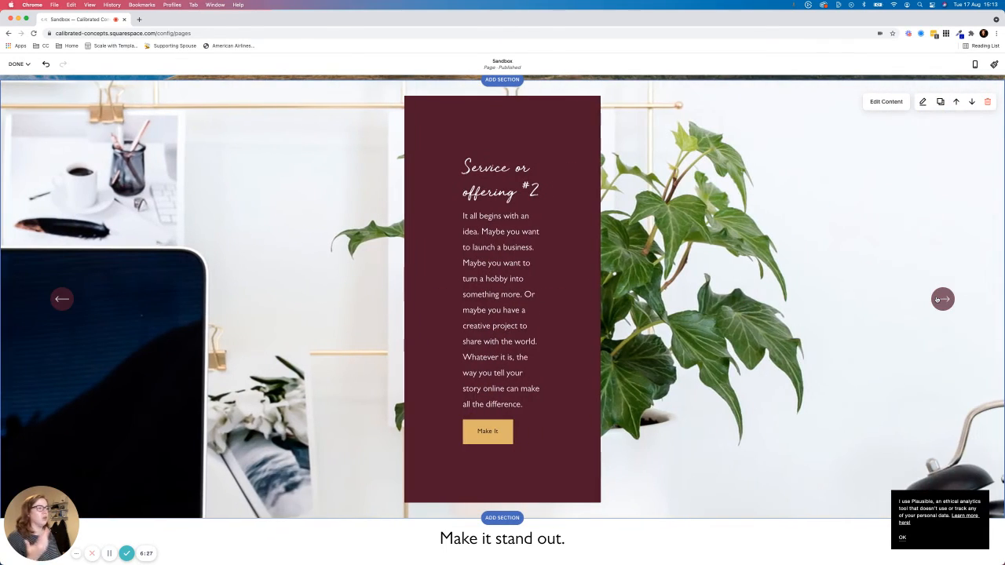
{"action": "left_click", "coordinate": [940, 299]}
{"action": "left_click", "coordinate": [940, 298]}
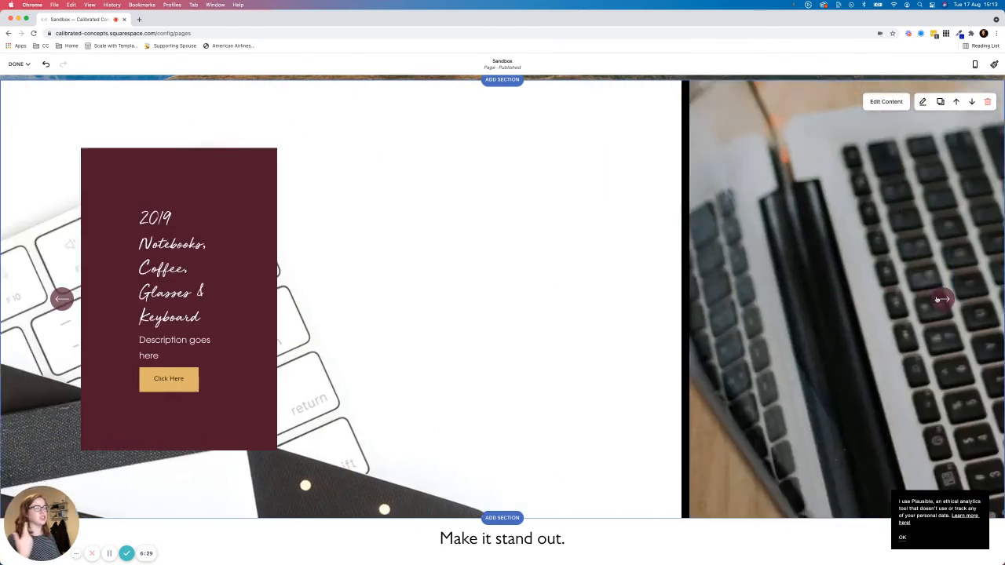
Turn on Show Adjacent Slides in the service slideshow's design options.
{"action": "left_click", "coordinate": [923, 101]}
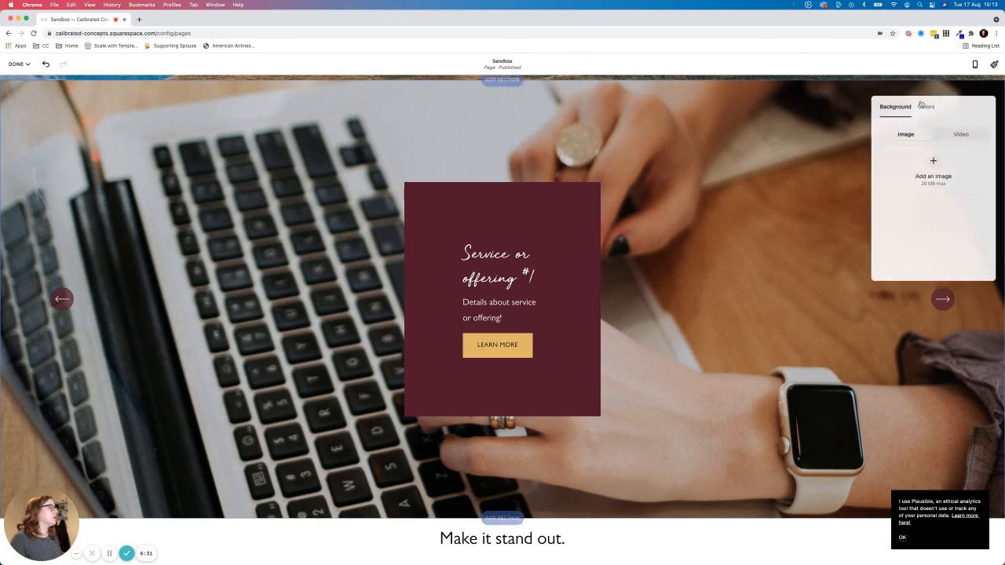
{"action": "left_click", "coordinate": [946, 106]}
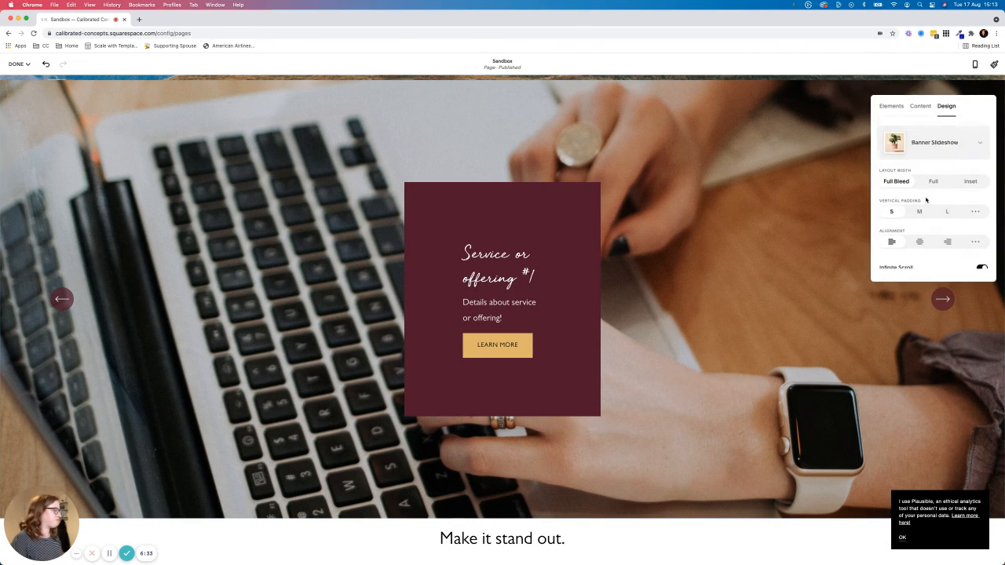
{"action": "scroll", "coordinate": [918, 204], "scroll_direction": "down", "scroll_amount": 2}
{"action": "left_click", "coordinate": [982, 216]}
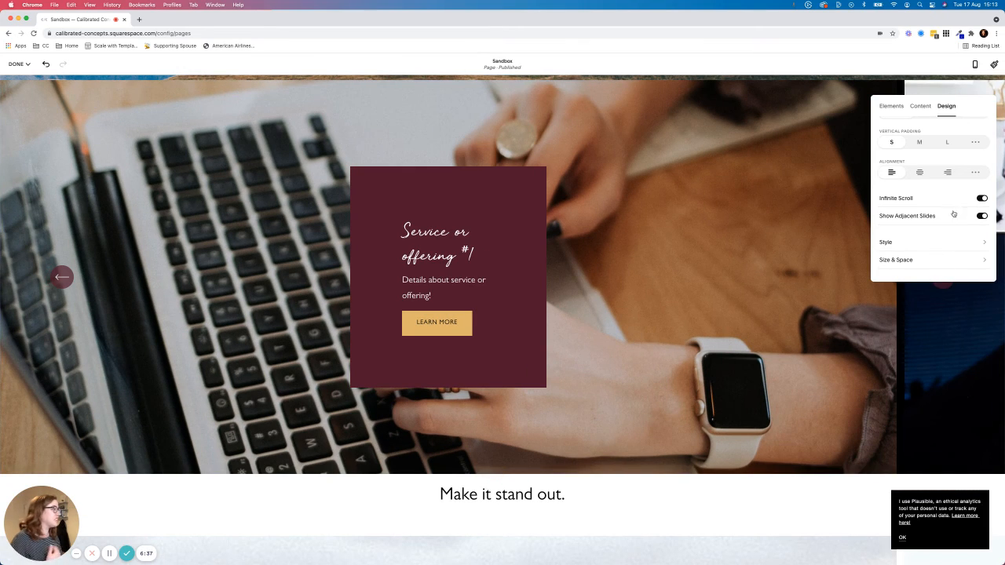
Examine the service slideshow's design options and compare the slideshow sections down the page and back to the first one.
{"action": "scroll", "coordinate": [954, 206], "scroll_direction": "up", "scroll_amount": 2}
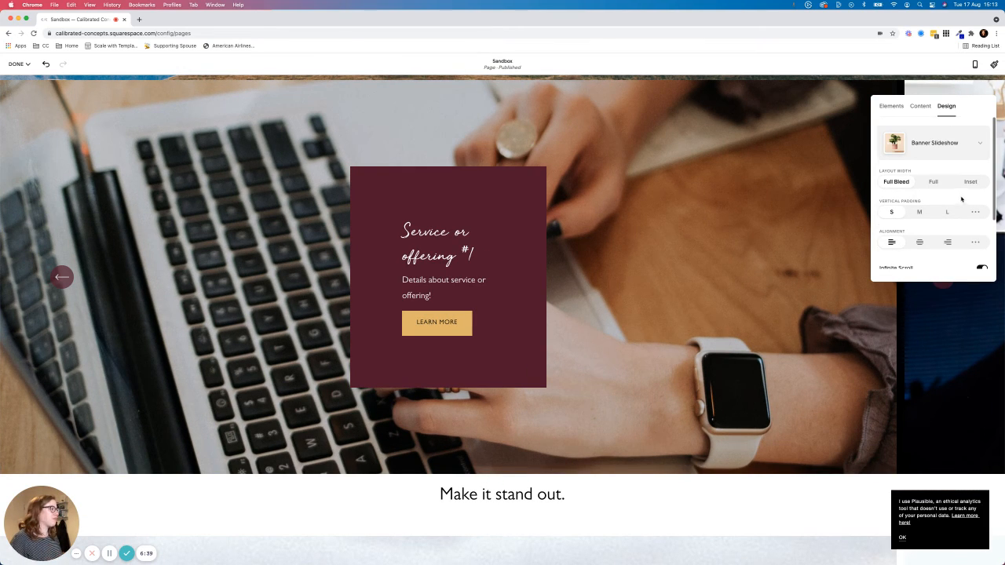
{"action": "scroll", "coordinate": [421, 202], "scroll_direction": "down", "scroll_amount": 2}
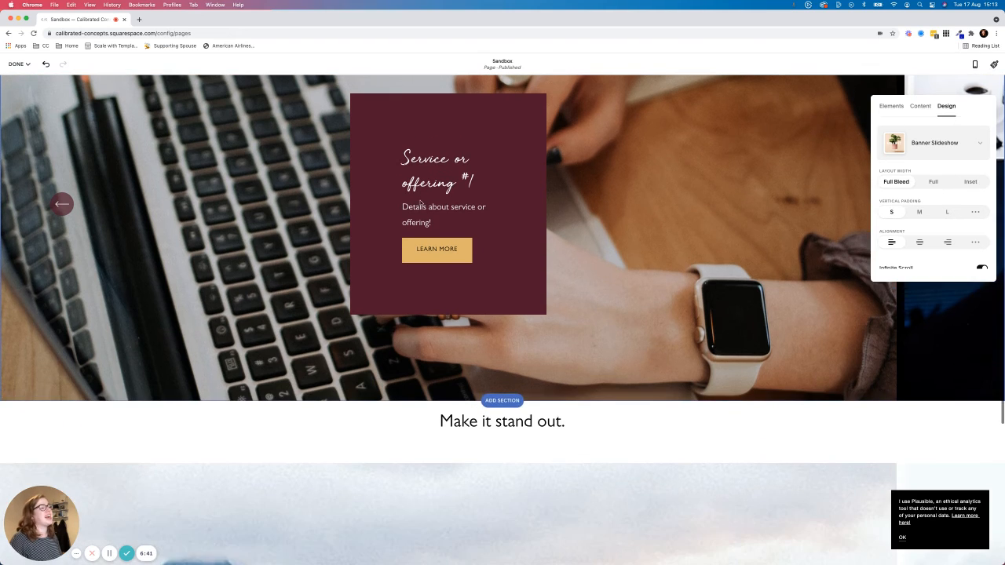
{"action": "scroll", "coordinate": [419, 204], "scroll_direction": "up", "scroll_amount": 5}
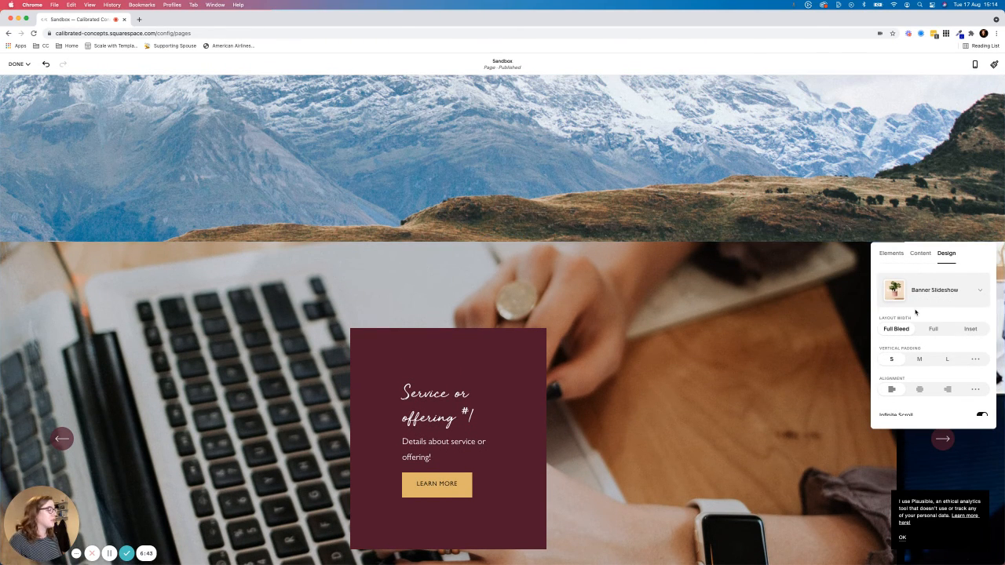
{"action": "scroll", "coordinate": [916, 313], "scroll_direction": "down", "scroll_amount": 2}
{"action": "scroll", "coordinate": [782, 338], "scroll_direction": "down", "scroll_amount": 3}
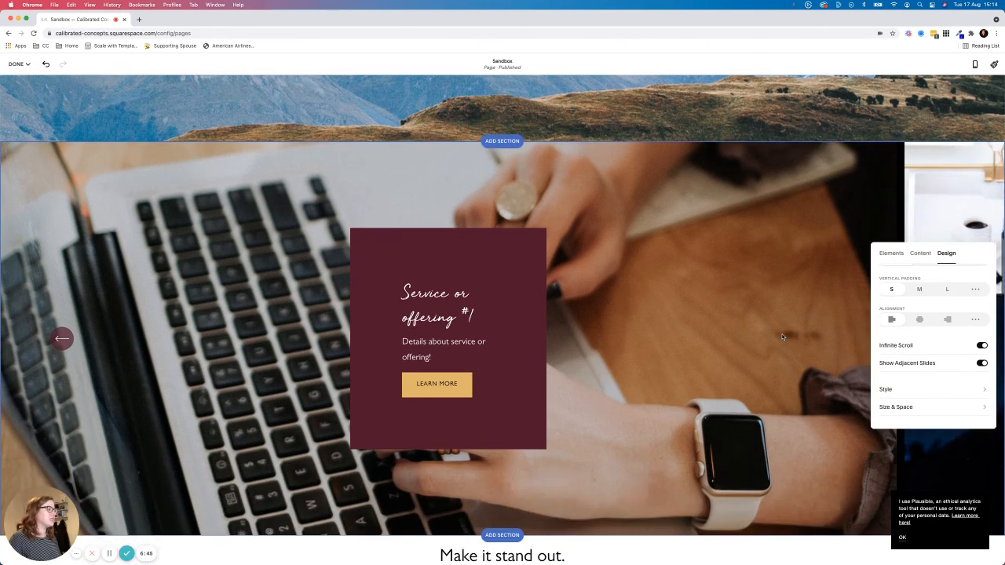
{"action": "scroll", "coordinate": [783, 334], "scroll_direction": "down", "scroll_amount": 2}
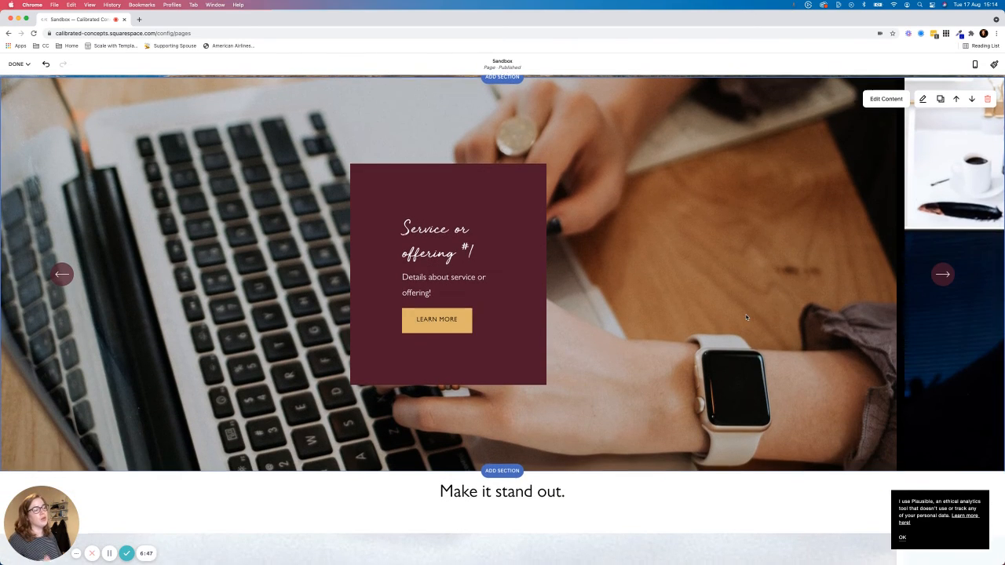
{"action": "scroll", "coordinate": [746, 317], "scroll_direction": "down", "scroll_amount": 12}
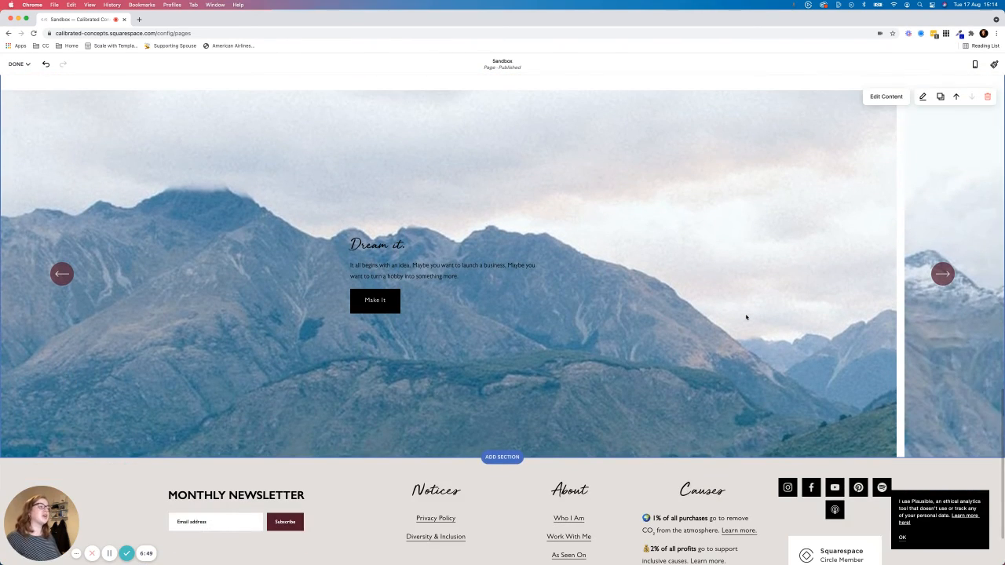
{"action": "scroll", "coordinate": [746, 317], "scroll_direction": "up", "scroll_amount": 6}
{"action": "scroll", "coordinate": [745, 318], "scroll_direction": "up", "scroll_amount": 10}
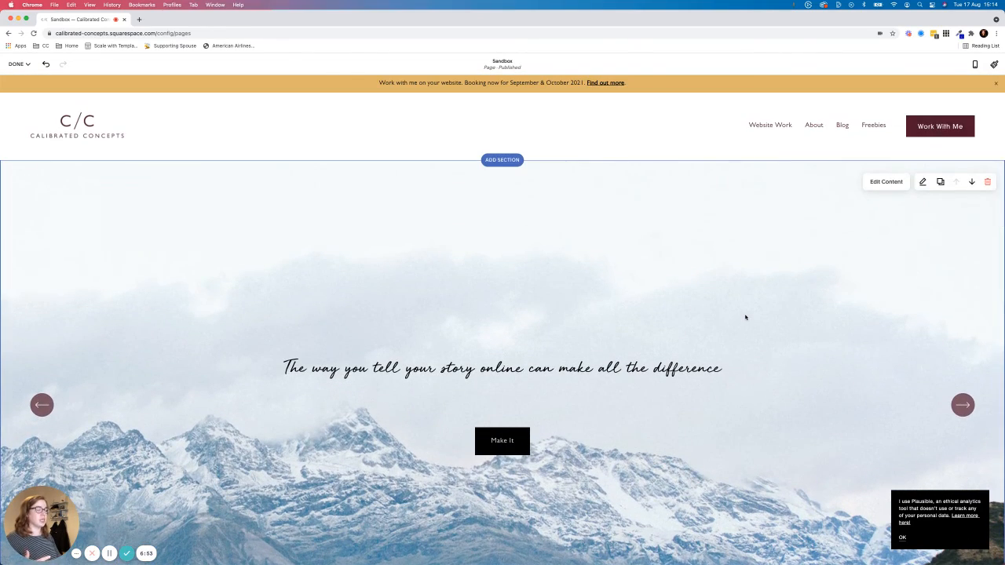
Remove the first section, the centered mountain Headlines slideshow, from the page.
{"action": "scroll", "coordinate": [745, 317], "scroll_direction": "down", "scroll_amount": 6}
{"action": "scroll", "coordinate": [745, 317], "scroll_direction": "up", "scroll_amount": 3}
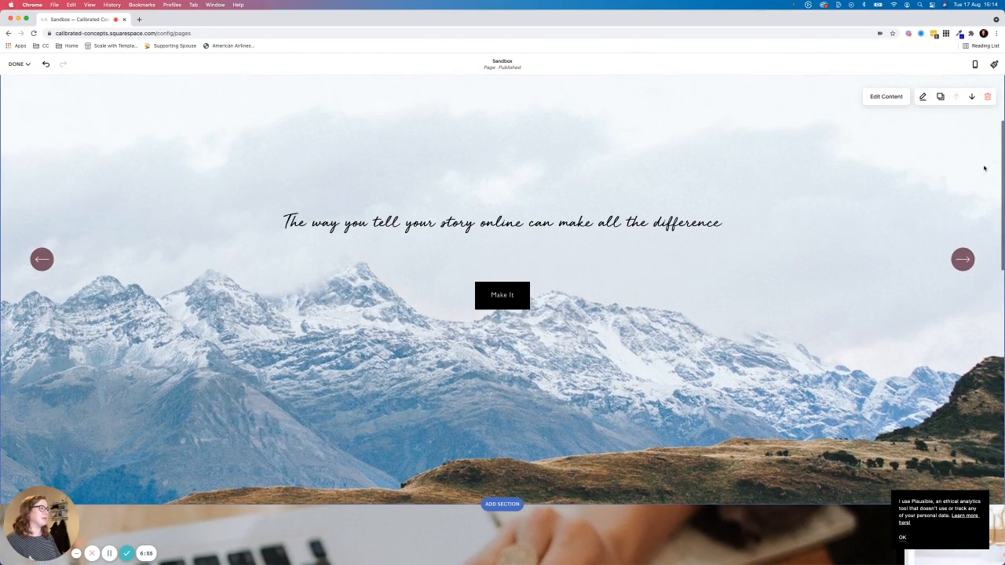
{"action": "left_click", "coordinate": [986, 99]}
{"action": "left_click", "coordinate": [549, 328]}
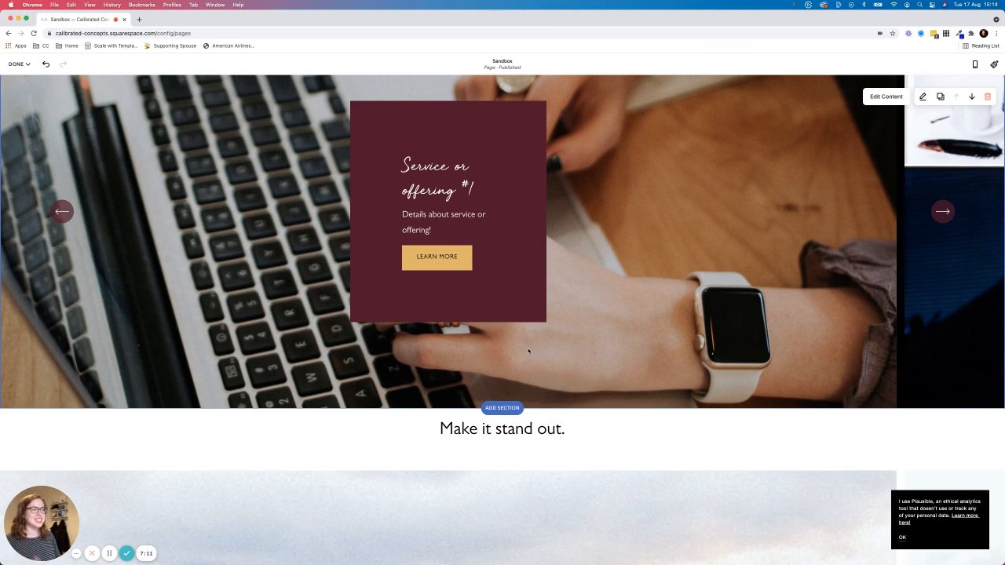
{"action": "scroll", "coordinate": [631, 394], "scroll_direction": "down", "scroll_amount": 5}
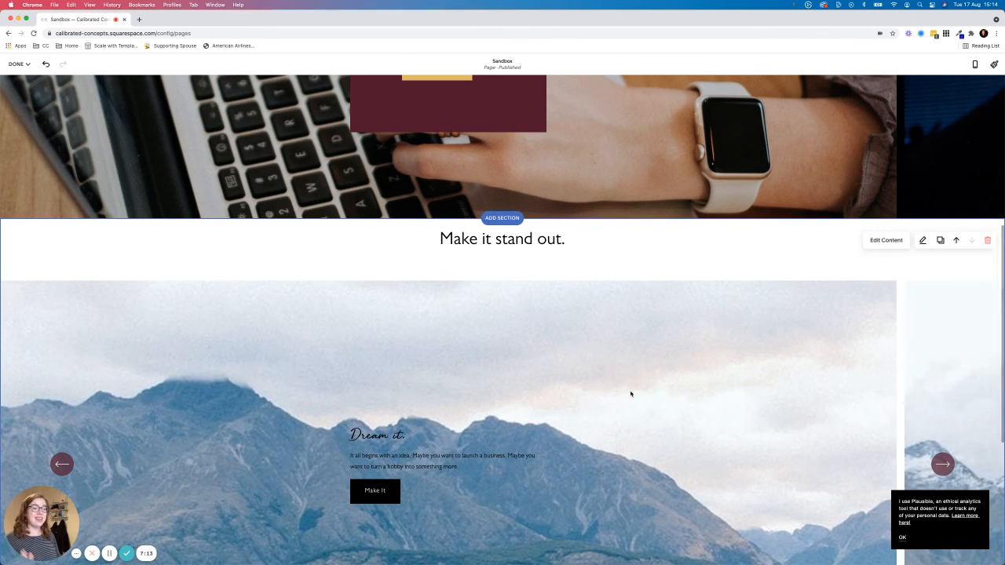